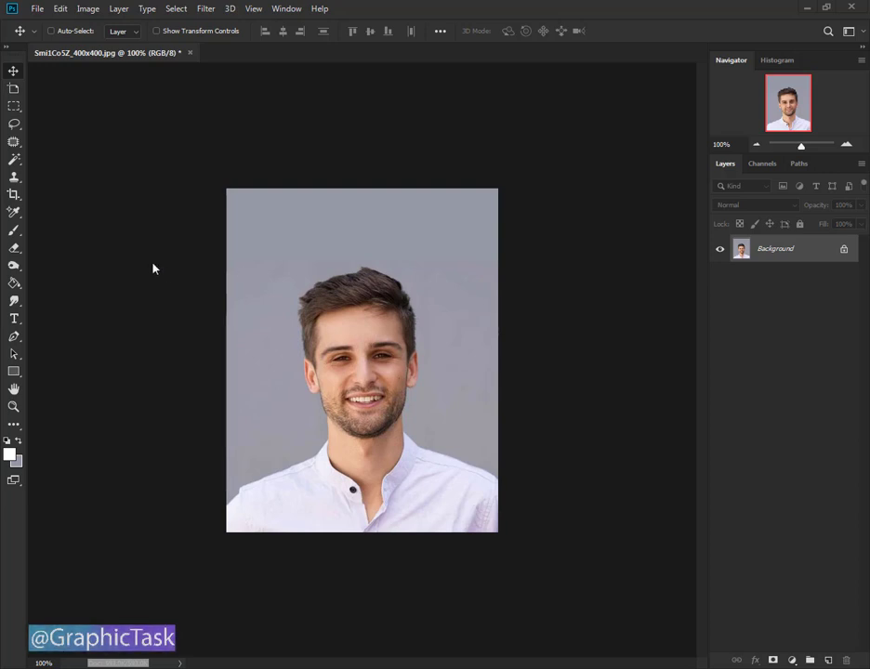
- Crop the portrait to a 40×50 mm frame around the man's head and shoulders
left_click(14, 196)
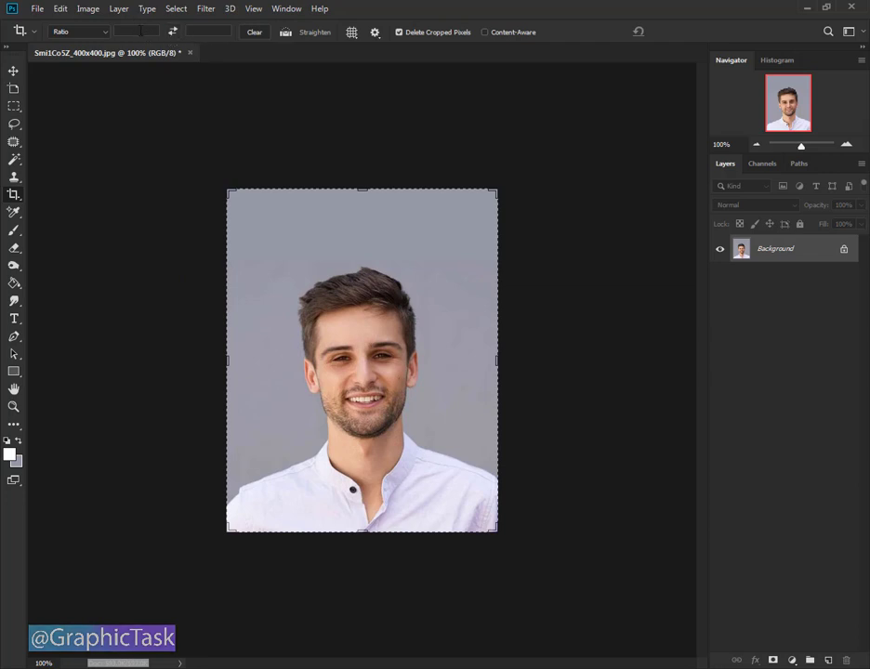
type("4")
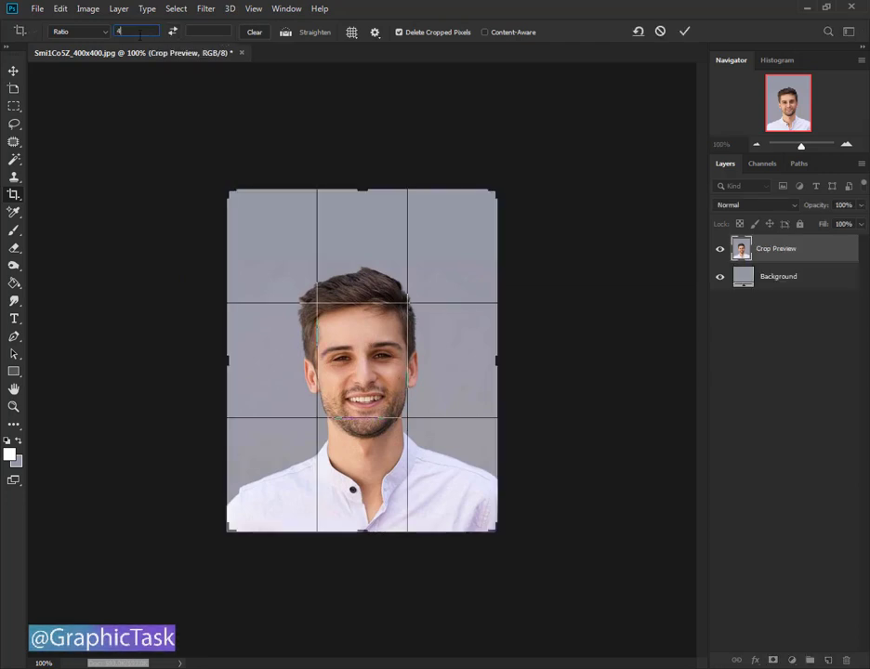
type("0")
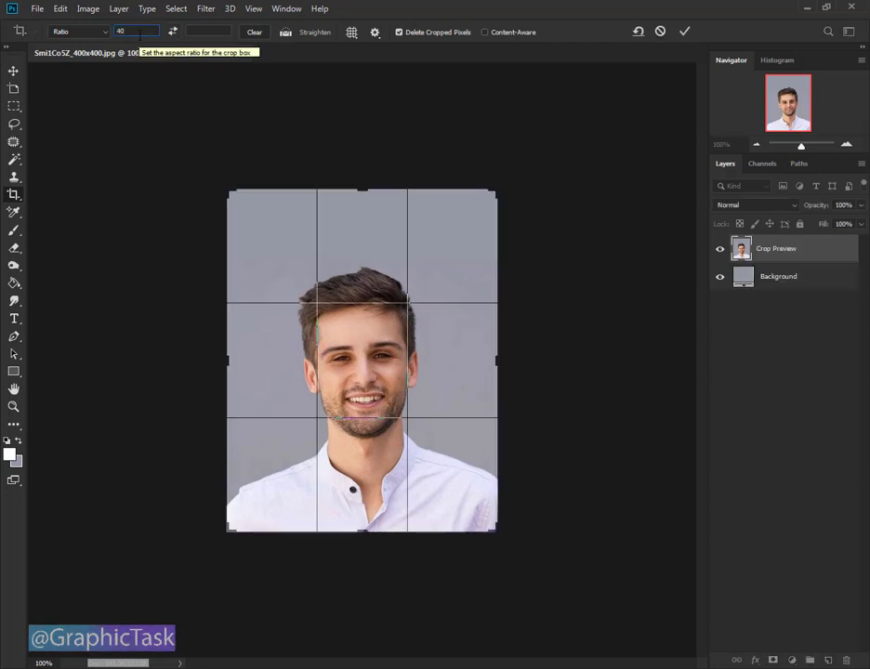
type("mm")
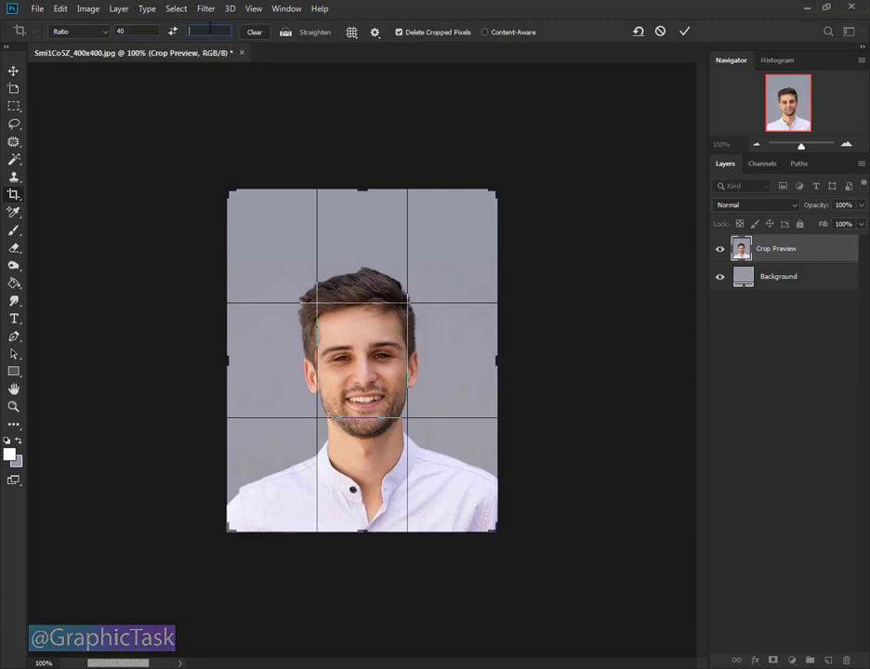
type("500")
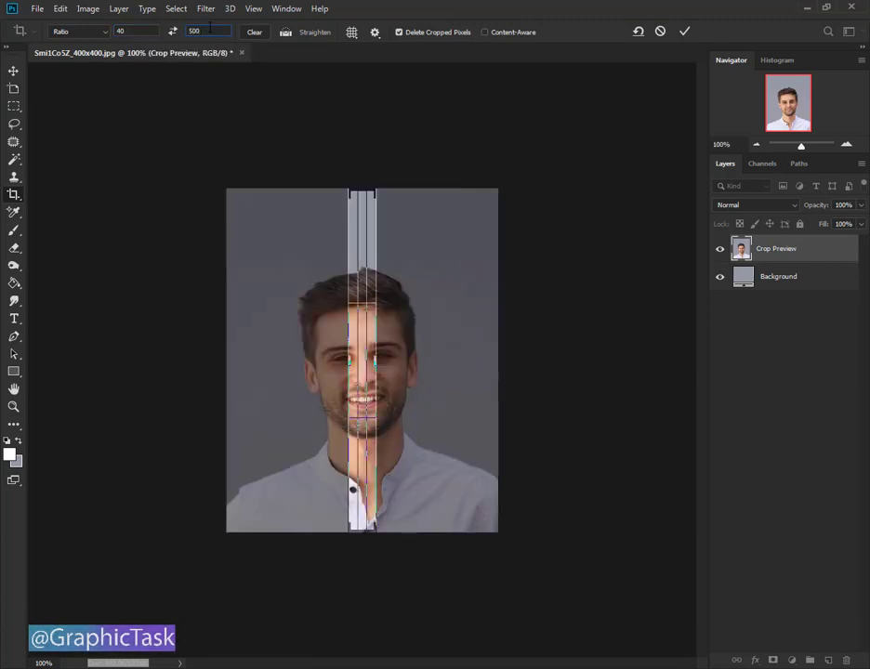
key("BackSpace")
type("mm")
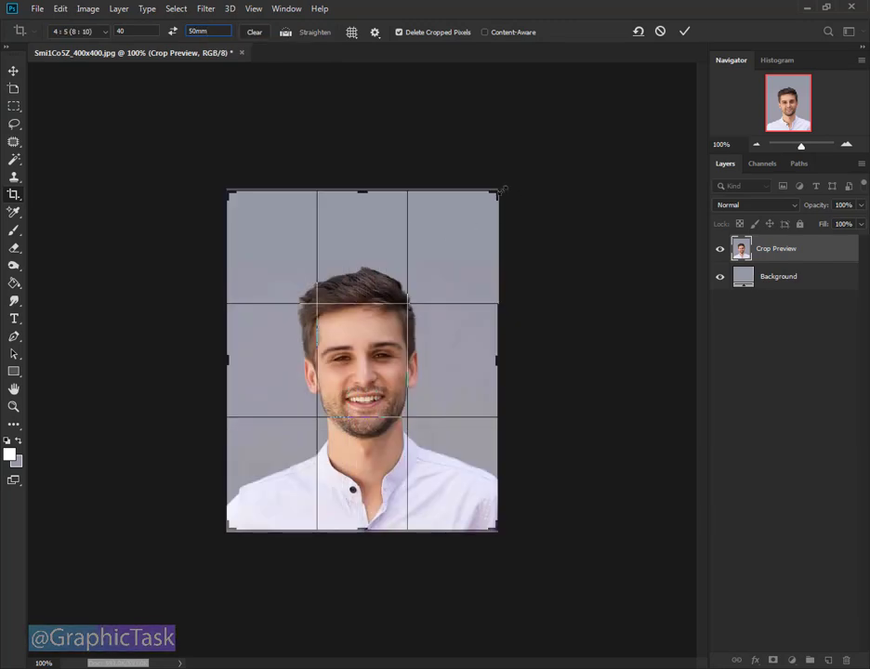
left_click(381, 286)
left_click_drag(381, 285, 409, 286)
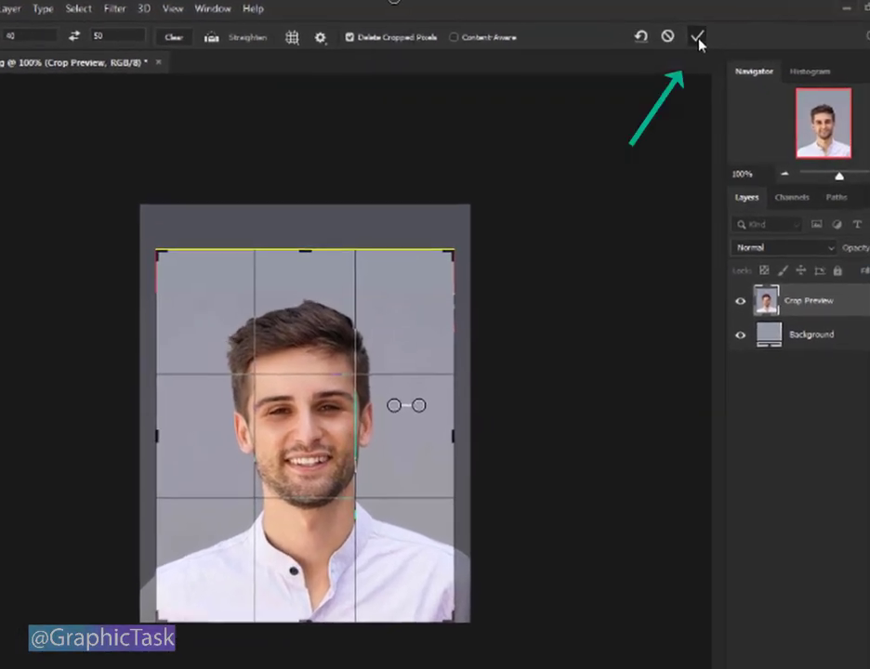
left_click(698, 39)
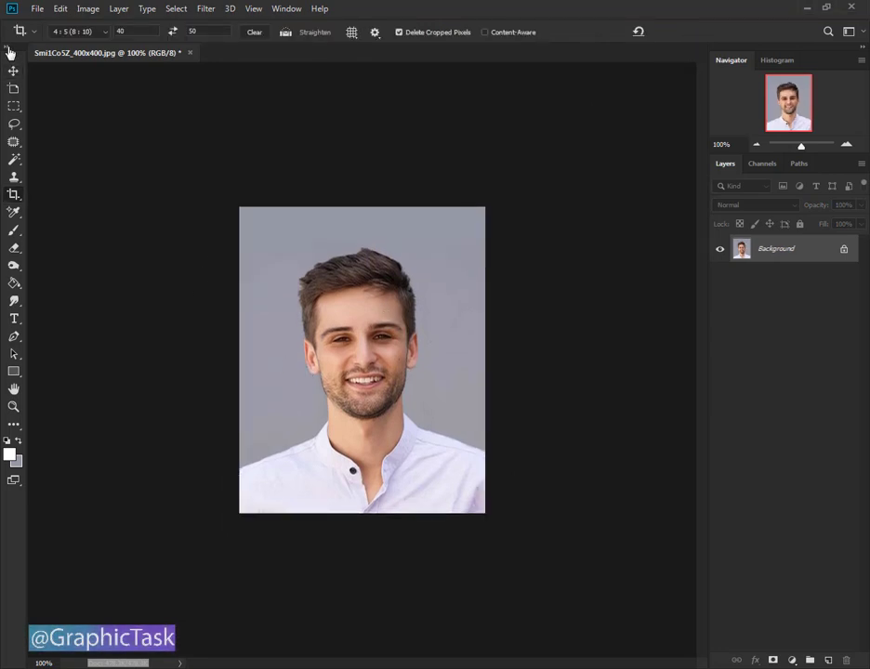
left_click(13, 70)
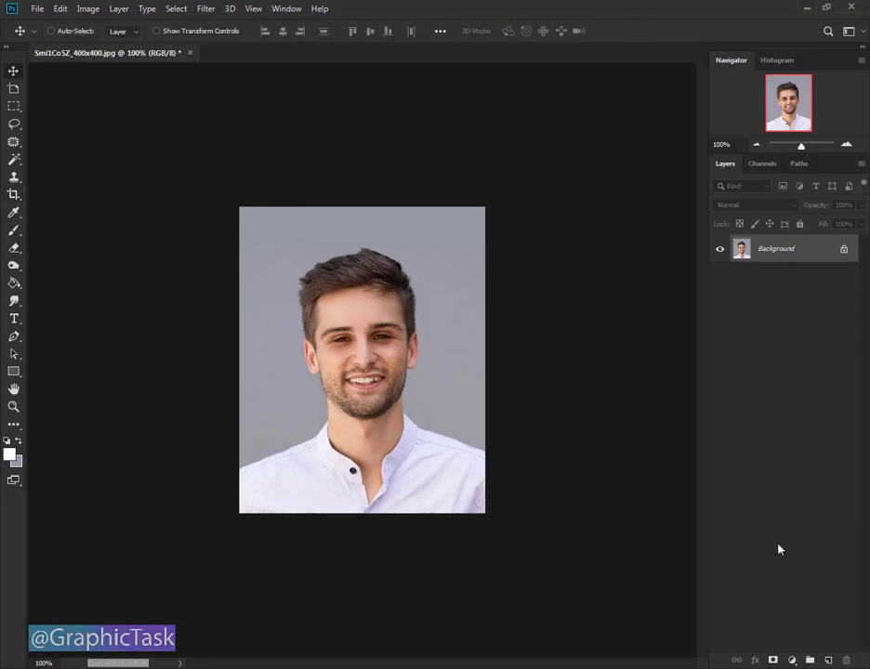
- Add a Curves 1 adjustment layer above the Background with its curve left nearly diagonal
left_click(795, 659)
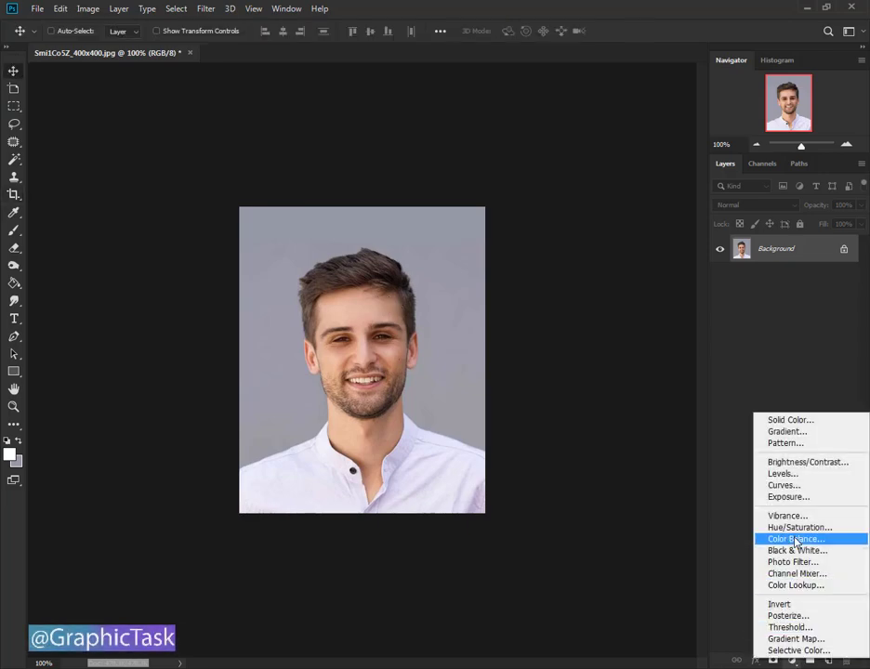
left_click(783, 485)
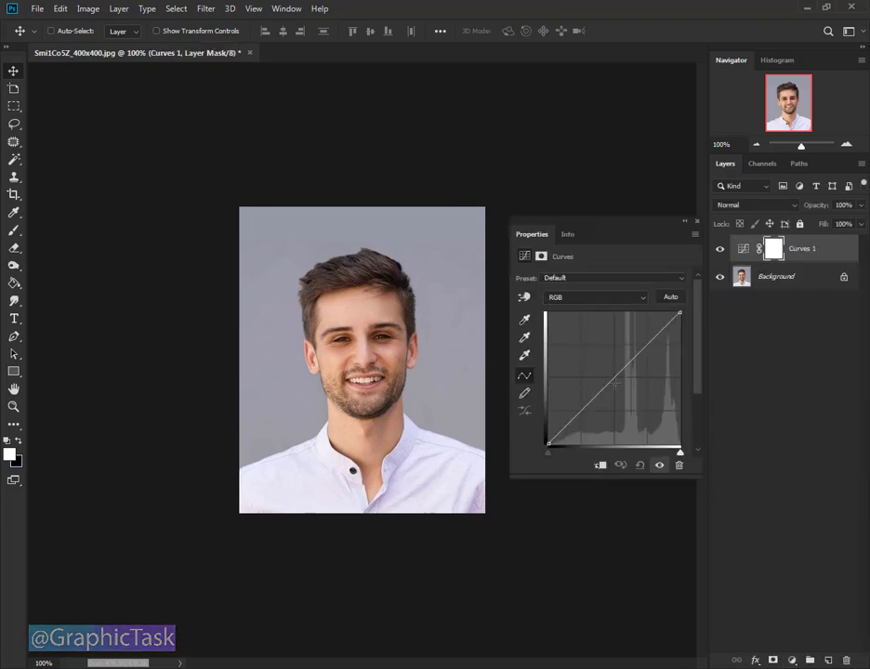
left_click_drag(612, 376, 608, 372)
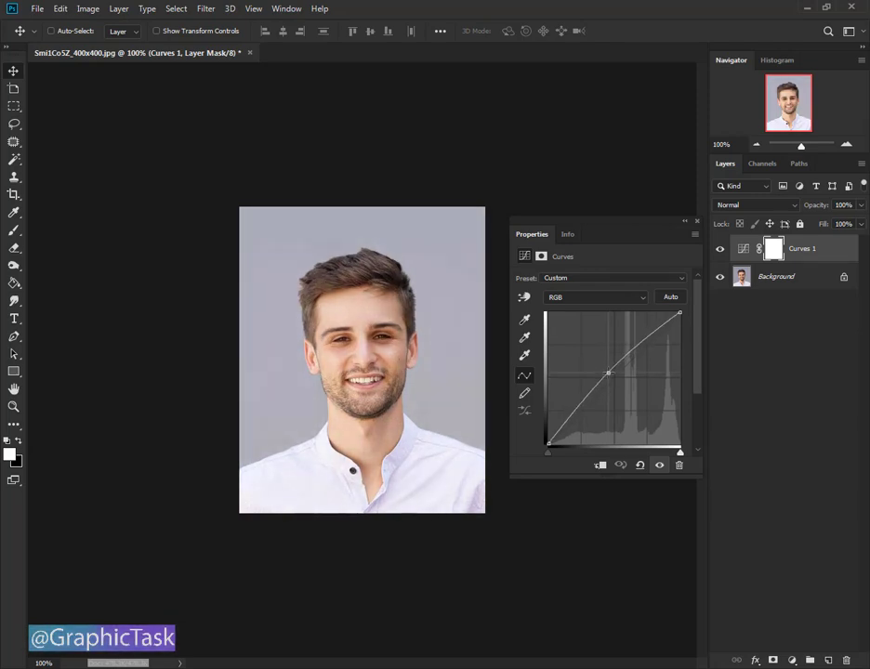
mouse_move(608, 372)
left_mouse_down()
mouse_move(617, 380)
mouse_move(611, 375)
left_mouse_up()
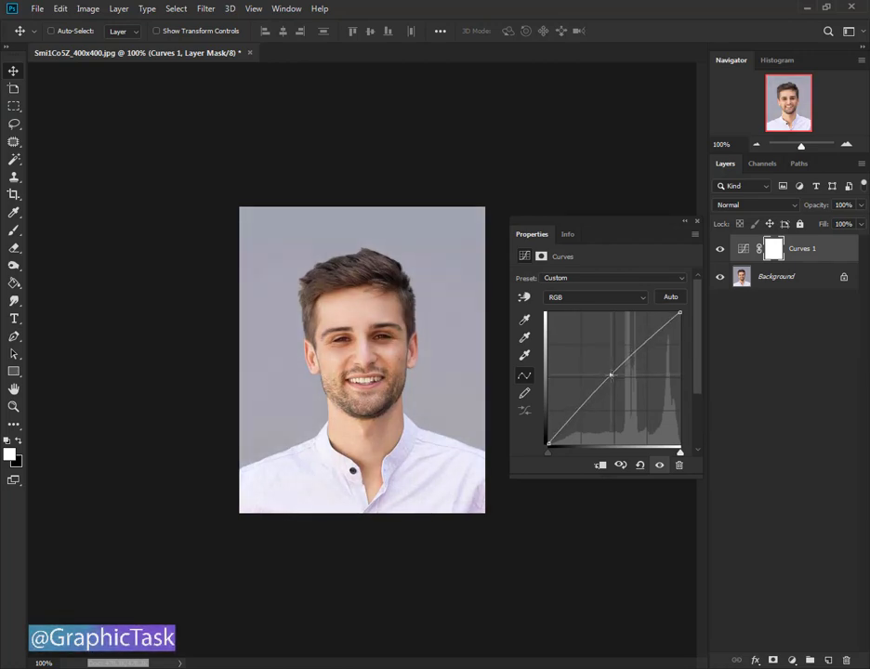
left_click_drag(611, 375, 612, 377)
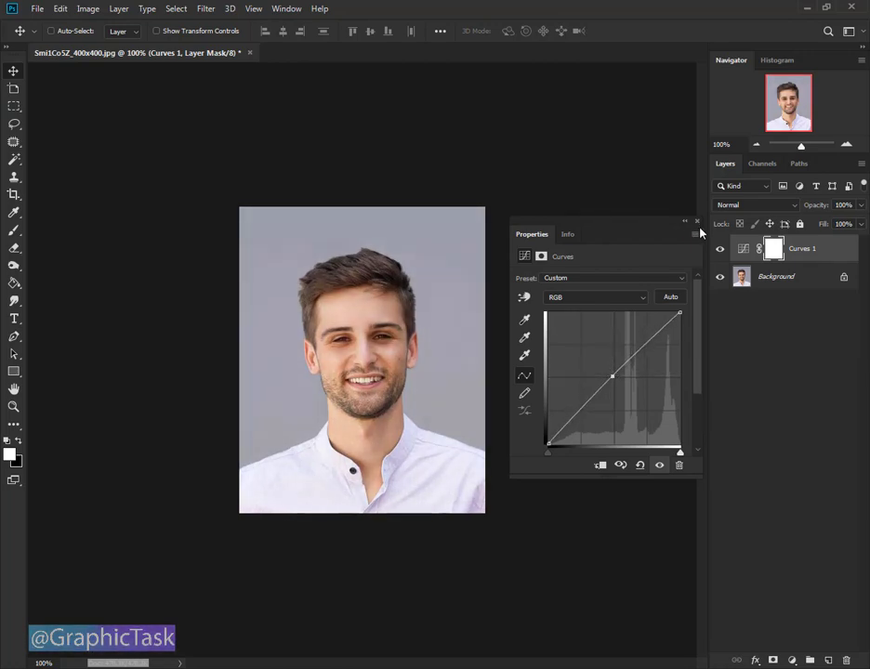
left_click(697, 222)
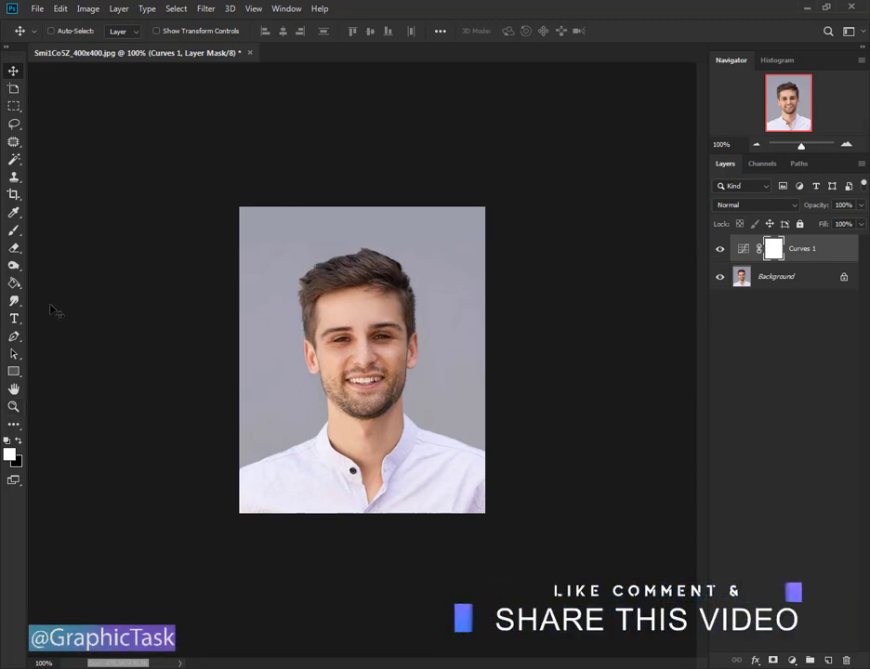
- At 200% zoom, burn the top, left and right of the hair with a size 30 brush
left_click(14, 266)
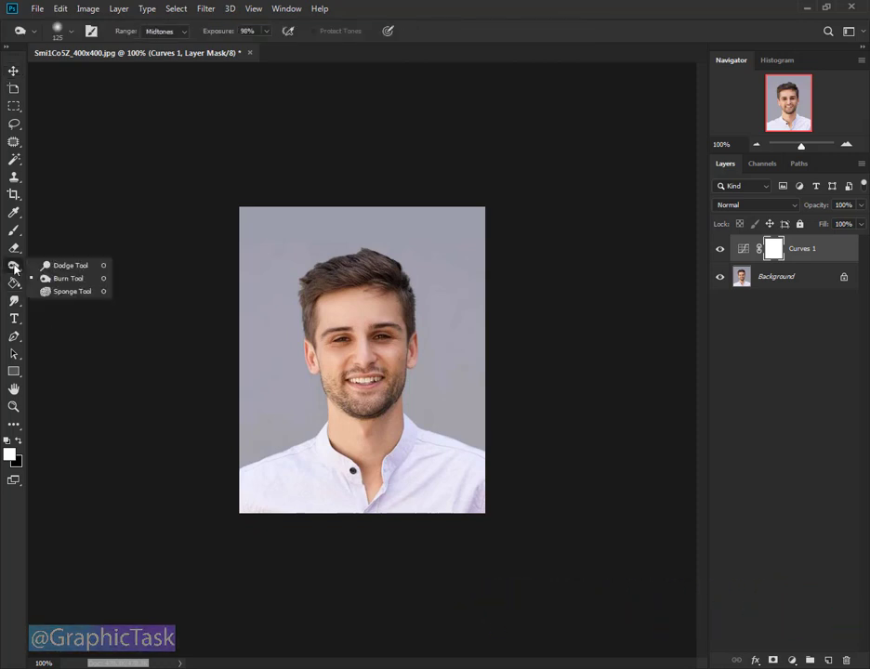
left_click(68, 279)
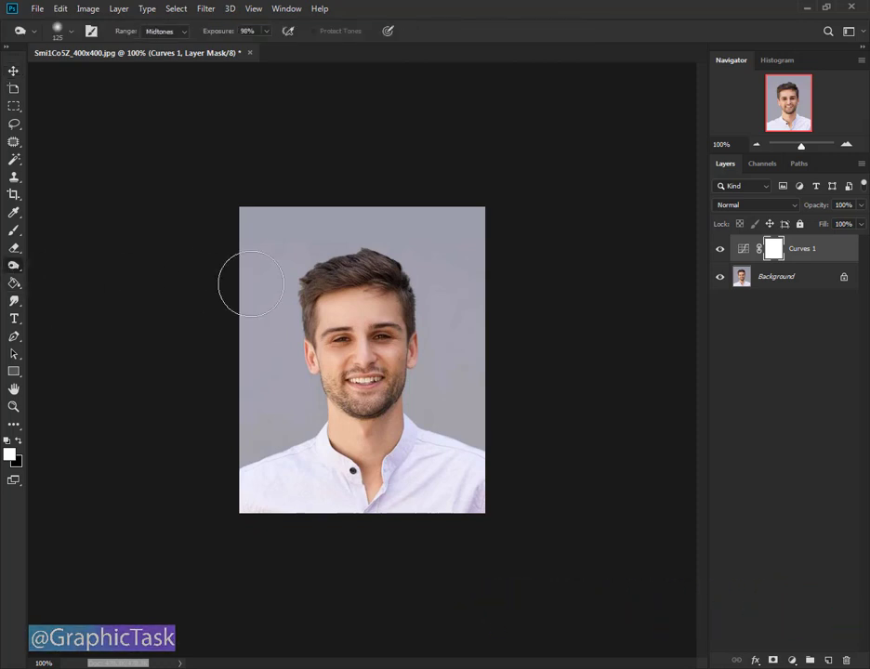
key("ctrl+plus")
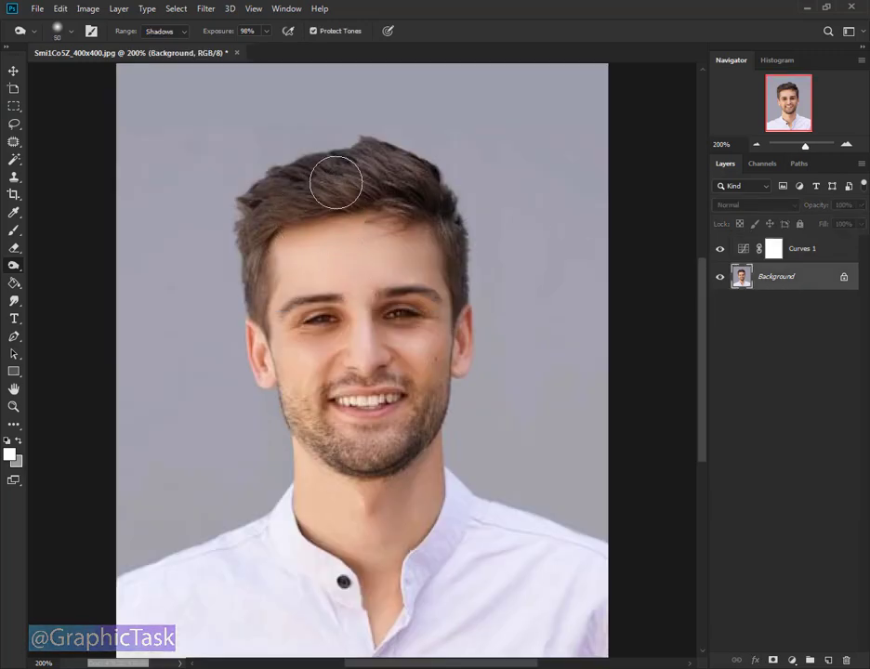
mouse_move(334, 175)
left_mouse_down()
mouse_move(400, 189)
mouse_move(428, 210)
mouse_move(265, 202)
left_mouse_up()
key("bracketleft")
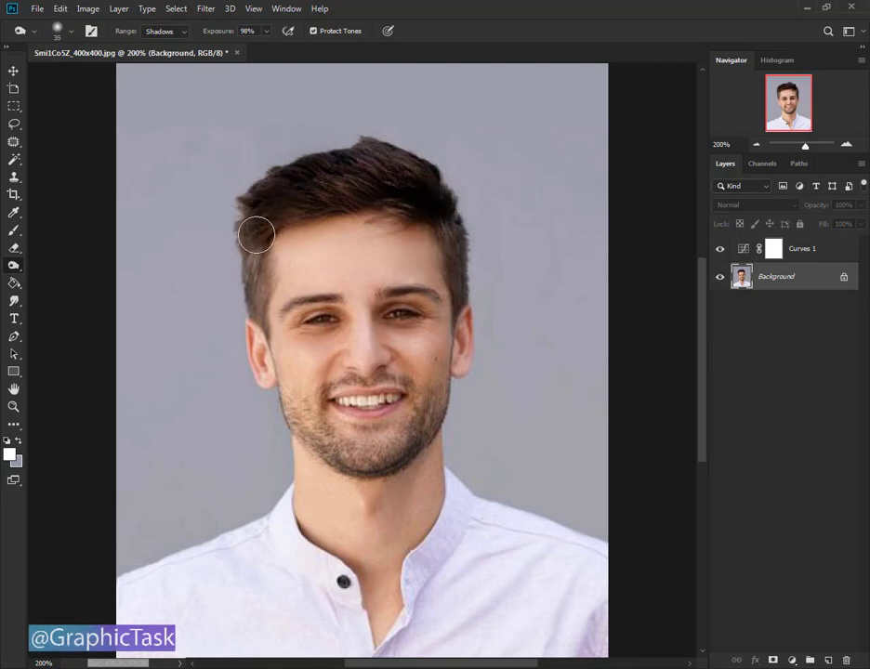
left_click_drag(251, 241, 254, 281)
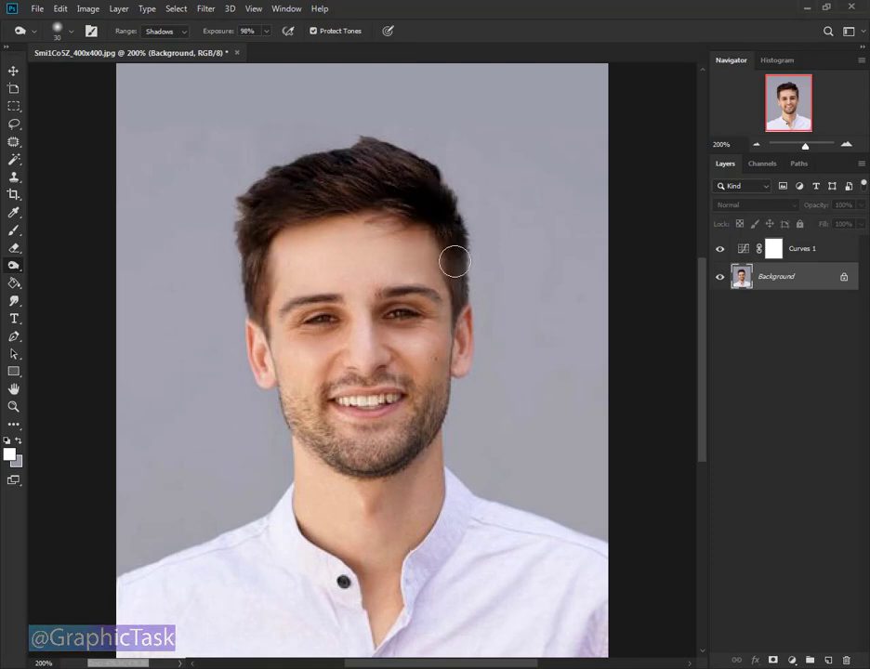
mouse_move(455, 258)
left_mouse_down()
mouse_move(458, 284)
mouse_move(406, 206)
mouse_move(326, 196)
mouse_move(278, 202)
mouse_move(400, 173)
mouse_move(350, 163)
mouse_move(428, 196)
left_mouse_up()
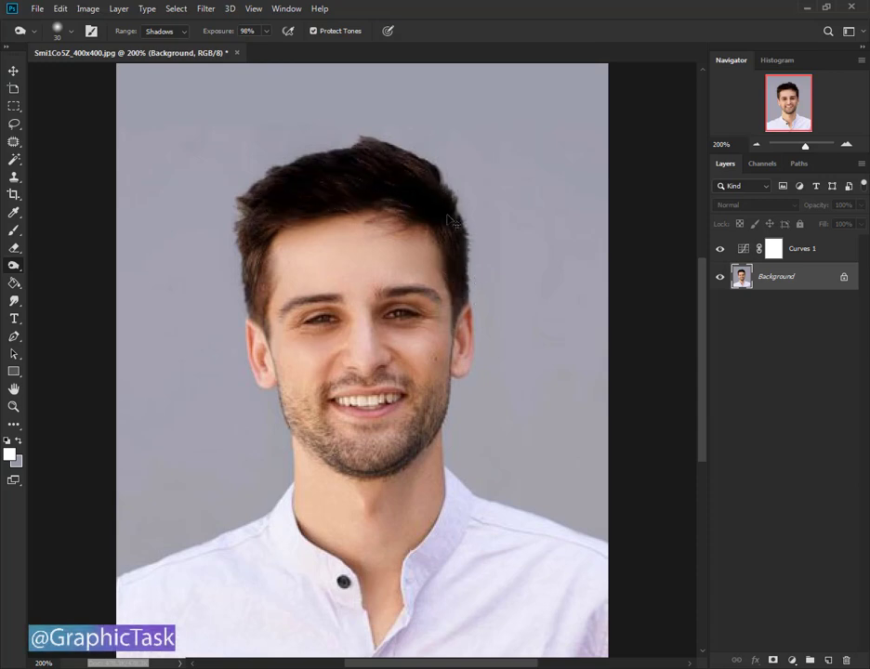
- Lower Burn exposure to 17% and darken the hair from the crown to both temples
scroll(477, 217, "down", 3)
key("5")
key("5")
key("1")
key("1")
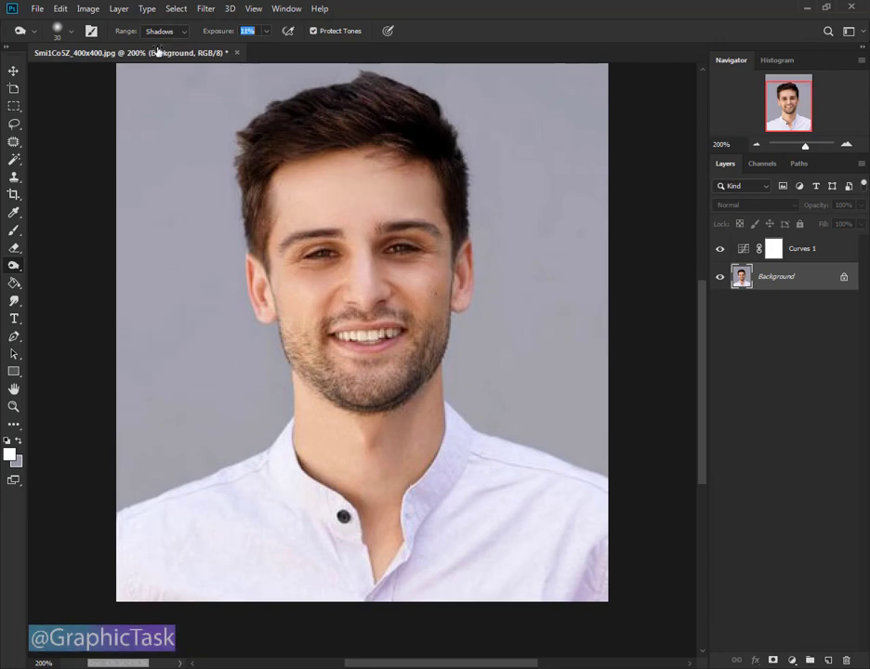
key("1")
key("7")
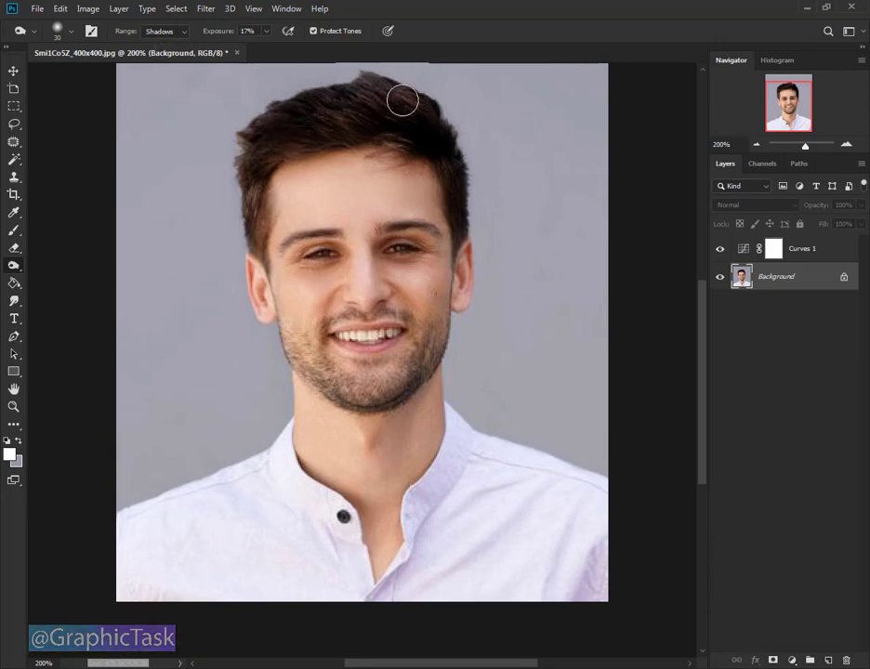
mouse_move(381, 81)
left_mouse_down()
mouse_move(279, 122)
mouse_move(262, 203)
mouse_move(248, 142)
left_mouse_up()
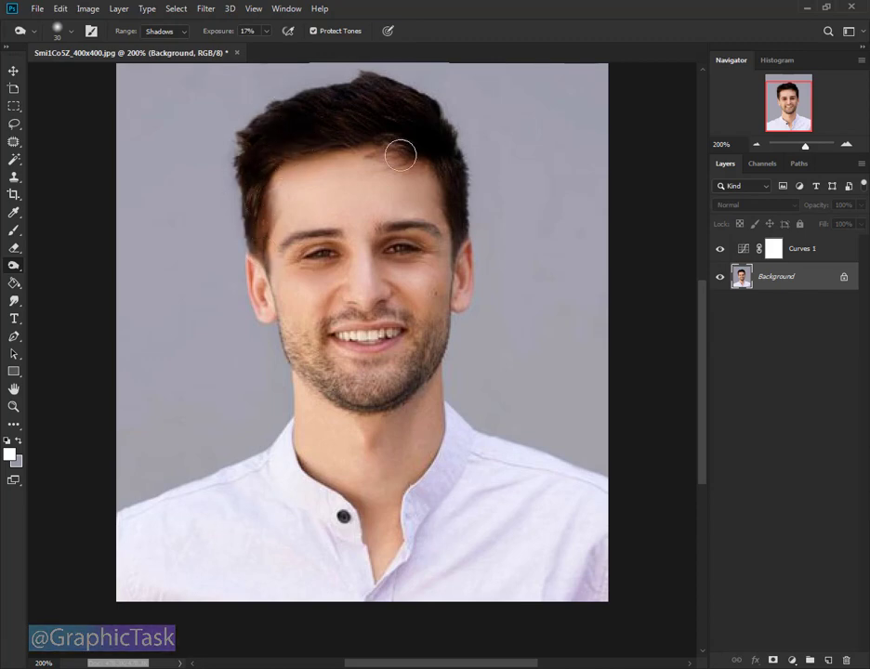
left_click_drag(400, 151, 466, 206)
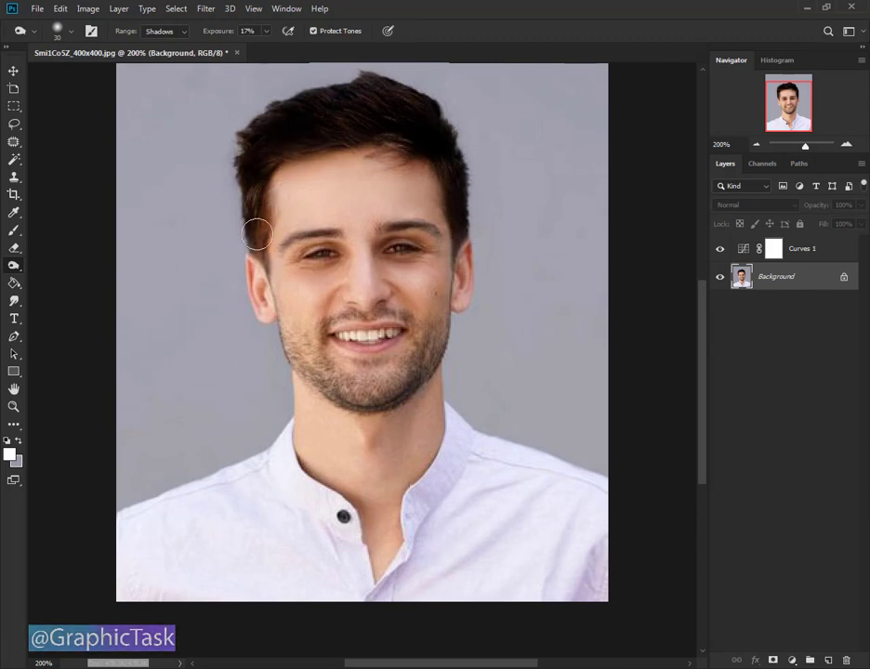
left_click_drag(259, 234, 271, 163)
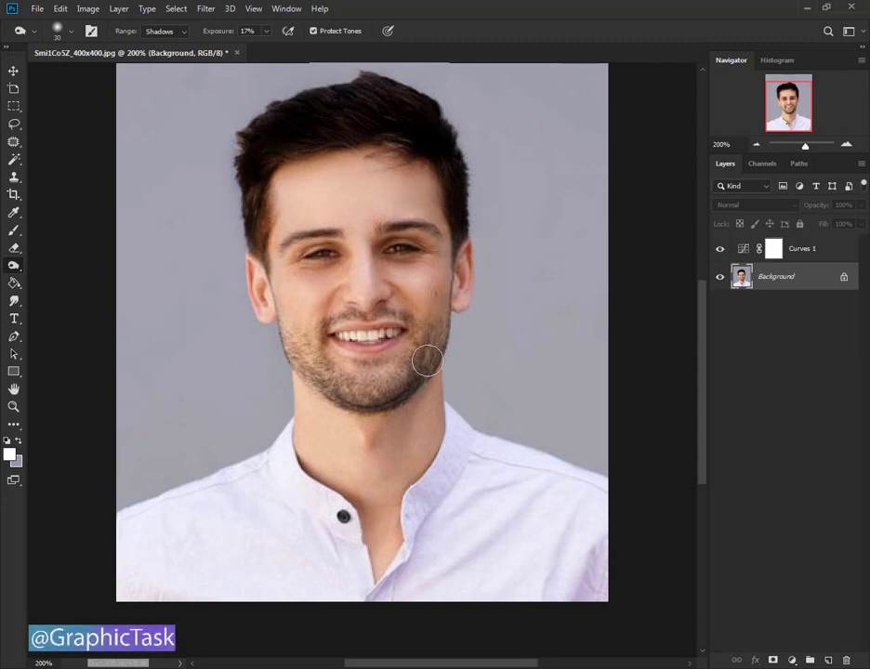
- Zoom back to 100% to review the whole portrait
key("ctrl+minus")
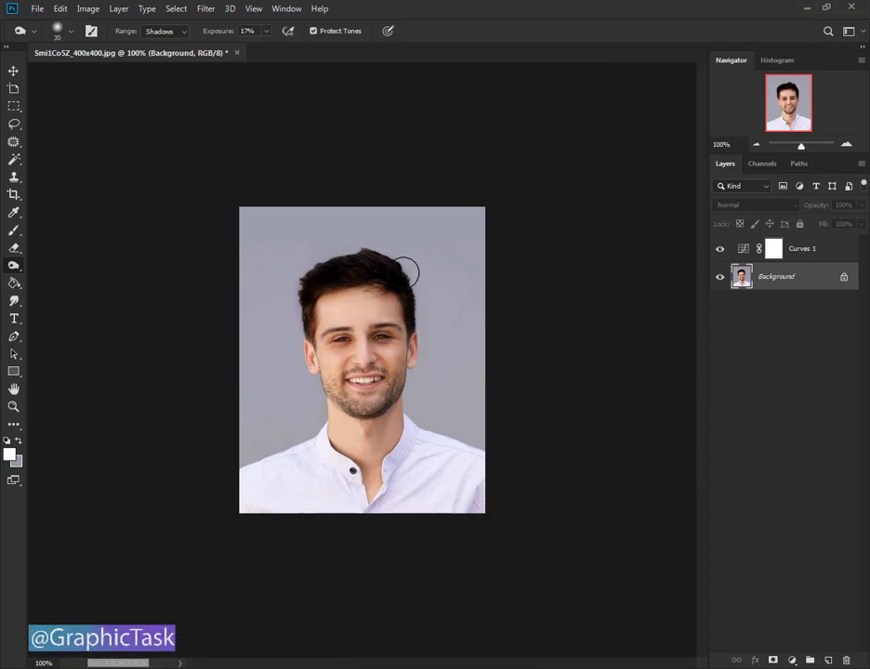
key("ctrl+plus")
key("ctrl+minus")
left_click(14, 72)
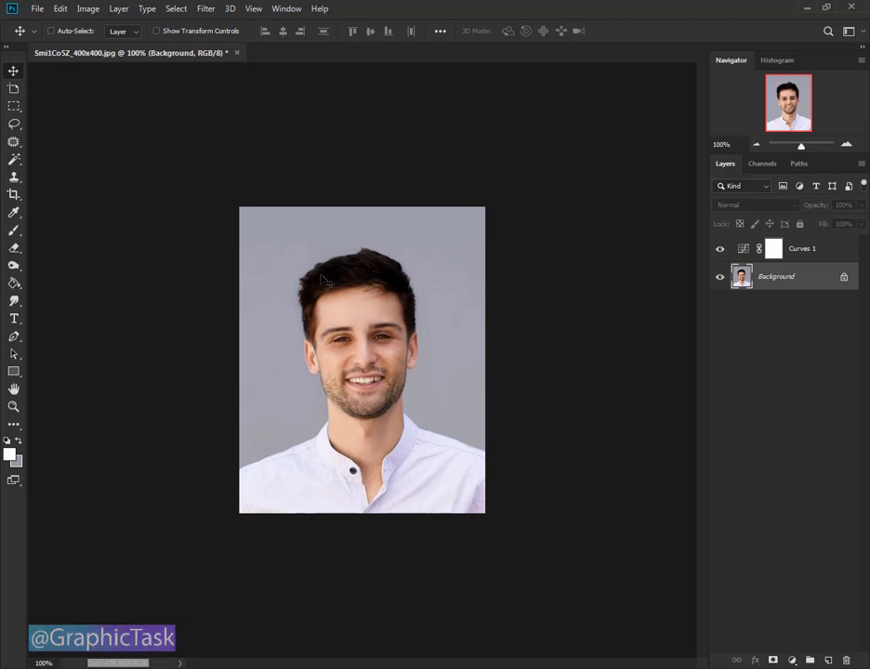
- Select the grey backdrop around the man with the Magic Wand
left_click(14, 159)
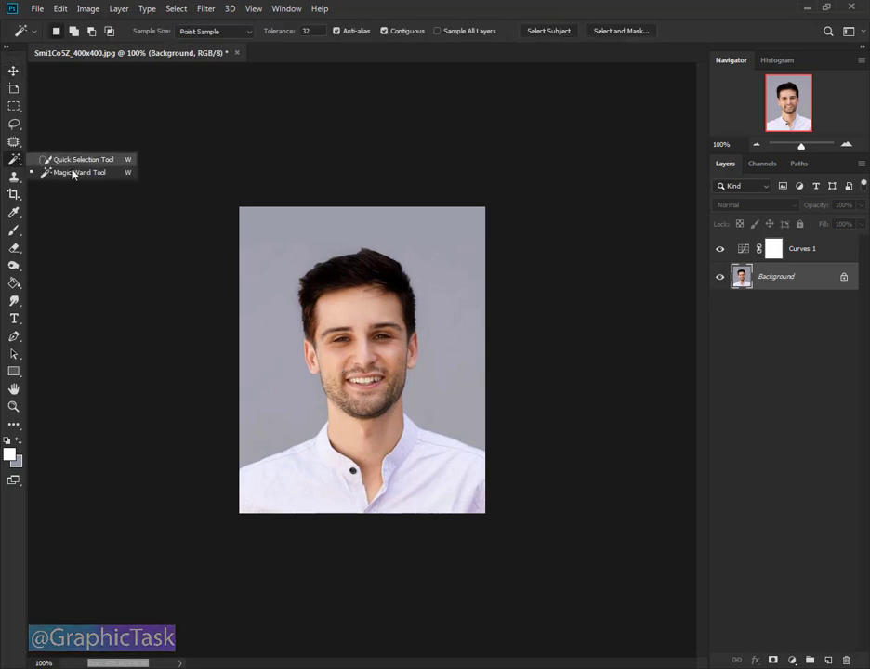
left_click(67, 174)
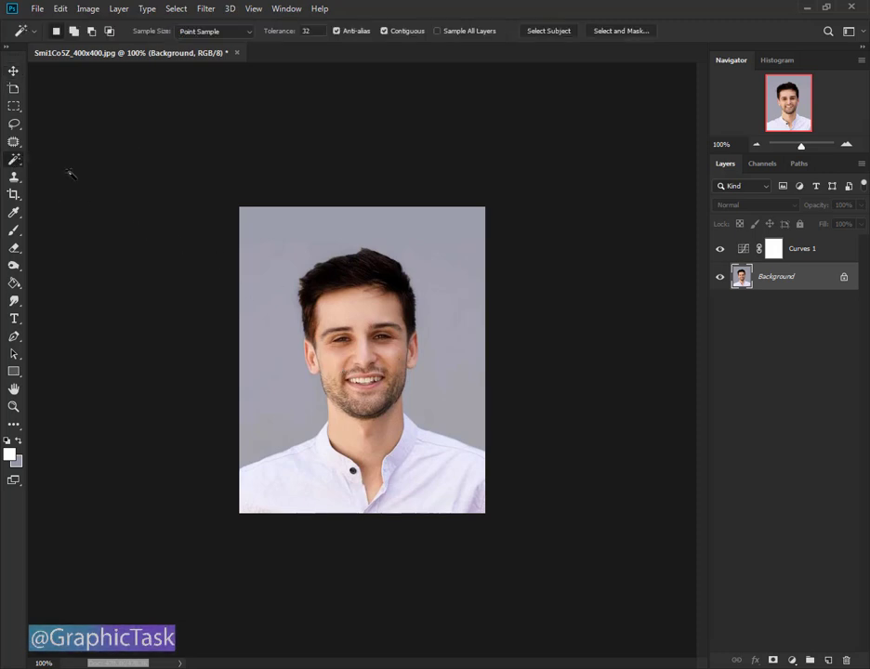
left_click(270, 285)
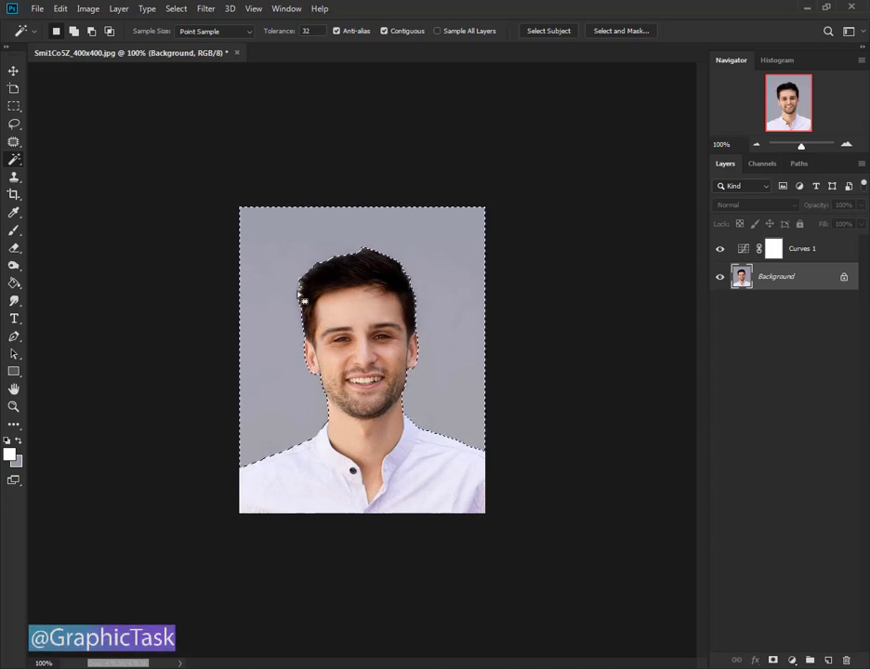
- Feather the selection by 2 pixels and unlock the Background layer as Layer 0
right_click(255, 291)
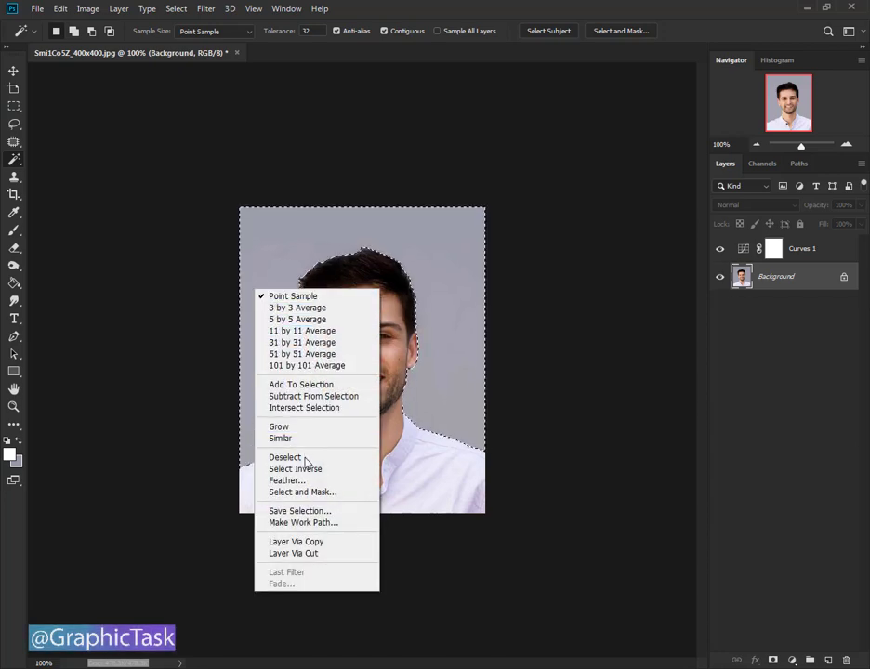
left_click(288, 480)
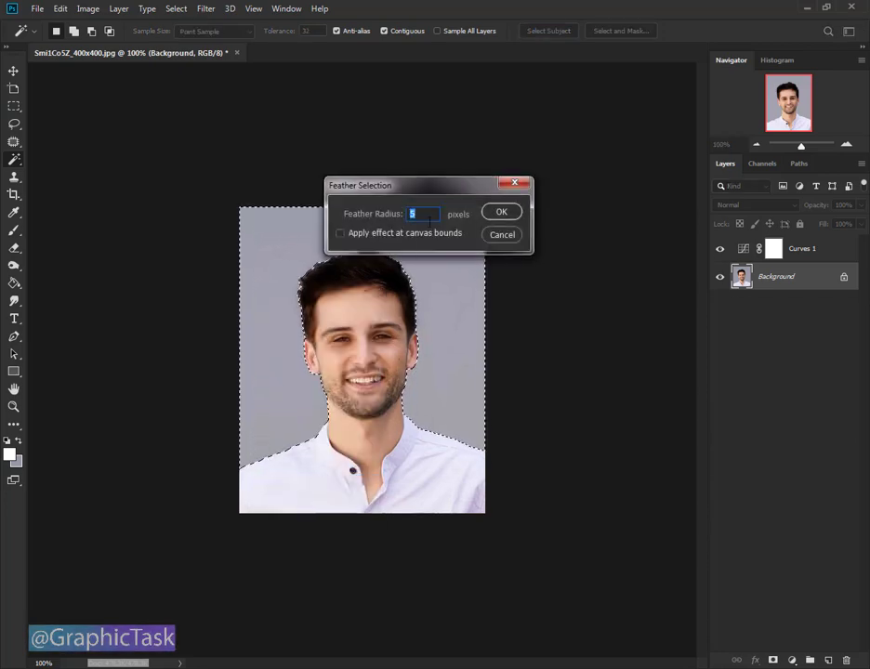
left_click(427, 214)
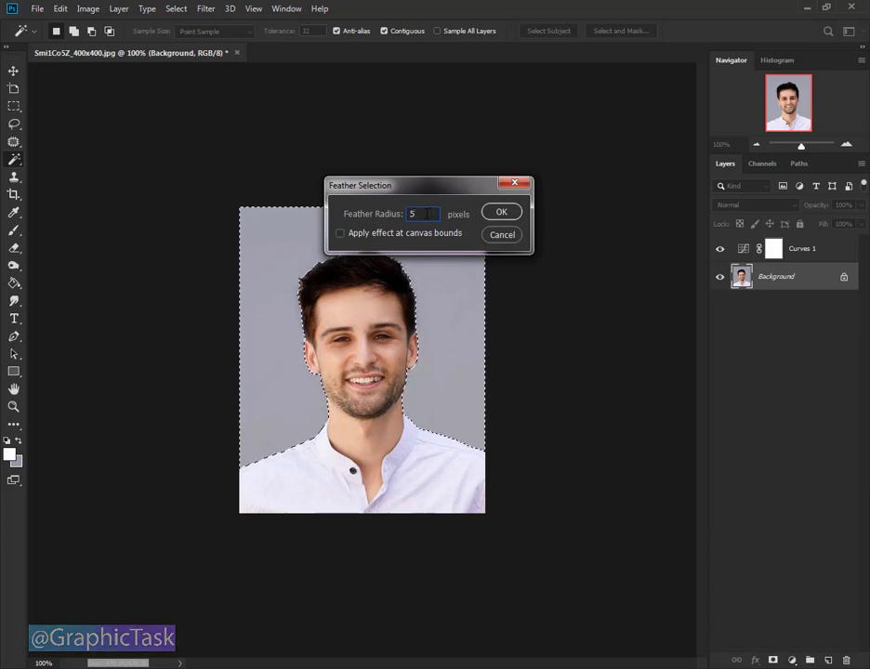
double_click(424, 214)
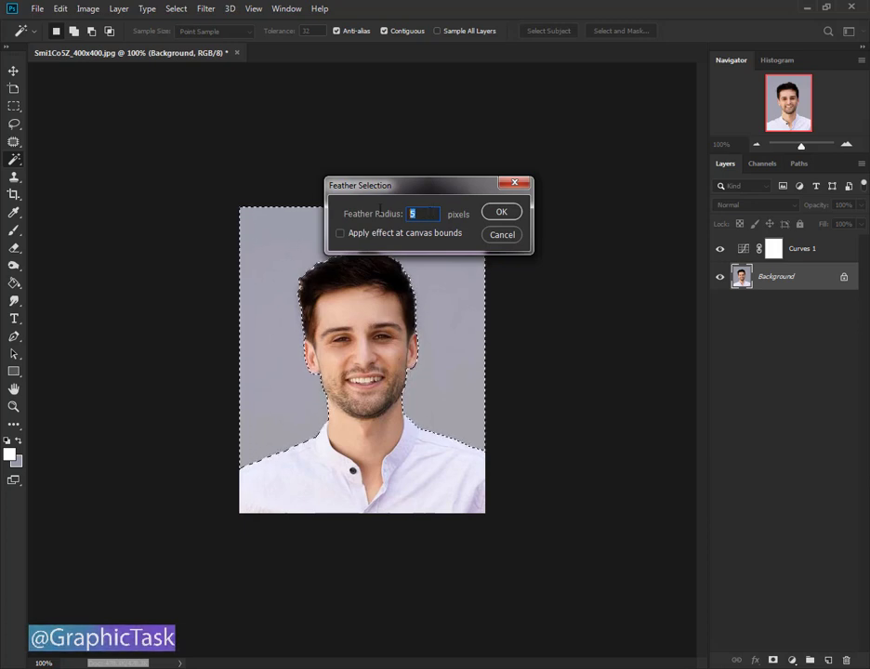
type("2")
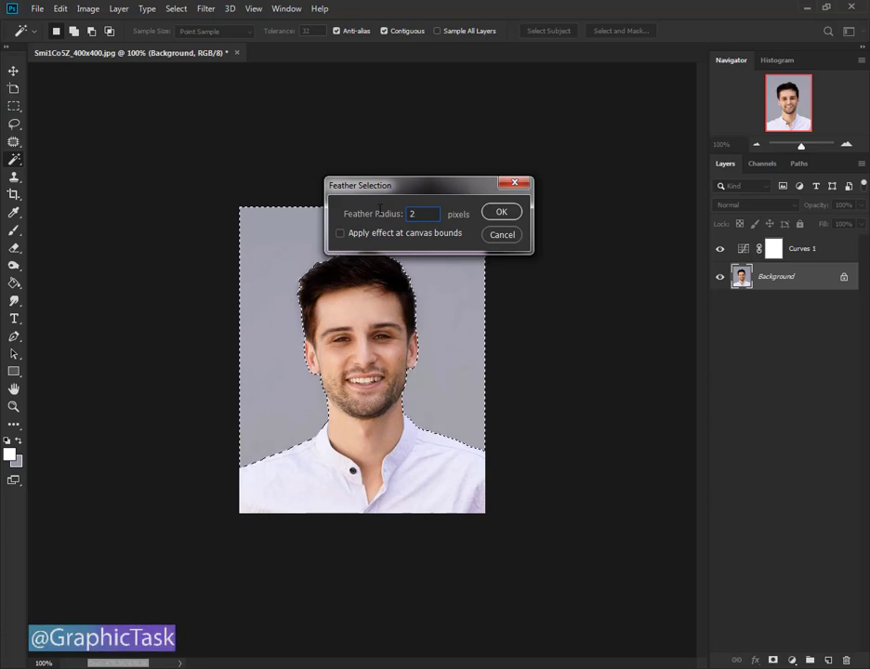
left_click(501, 212)
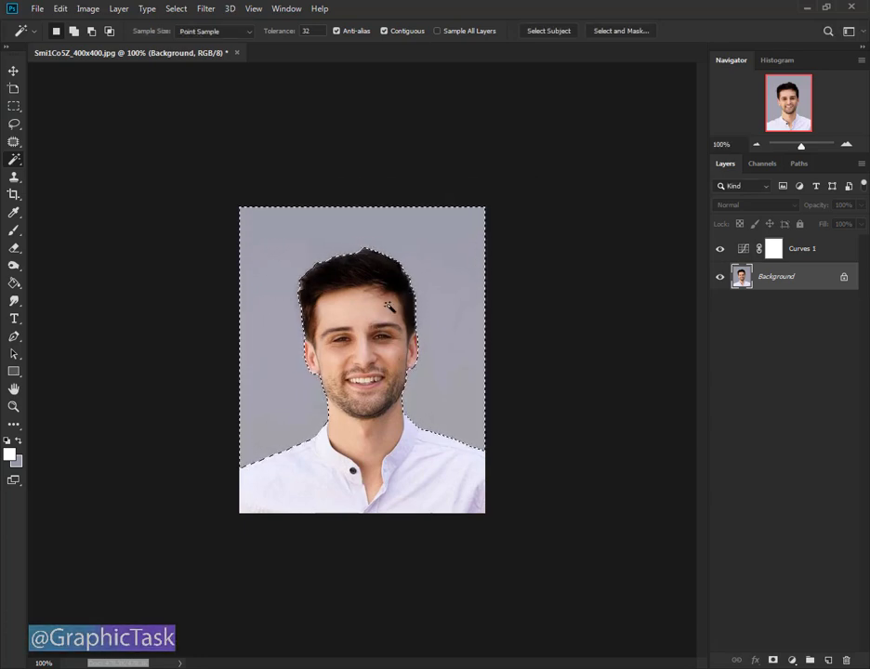
left_click(844, 276)
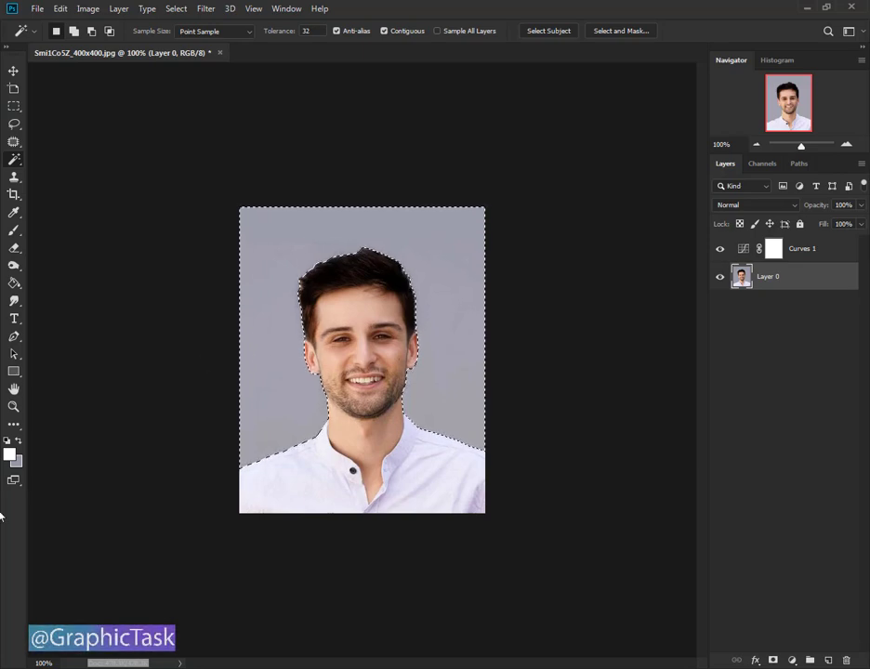
- Set the background colour to a blue near hex 0a1ede
left_click(17, 460)
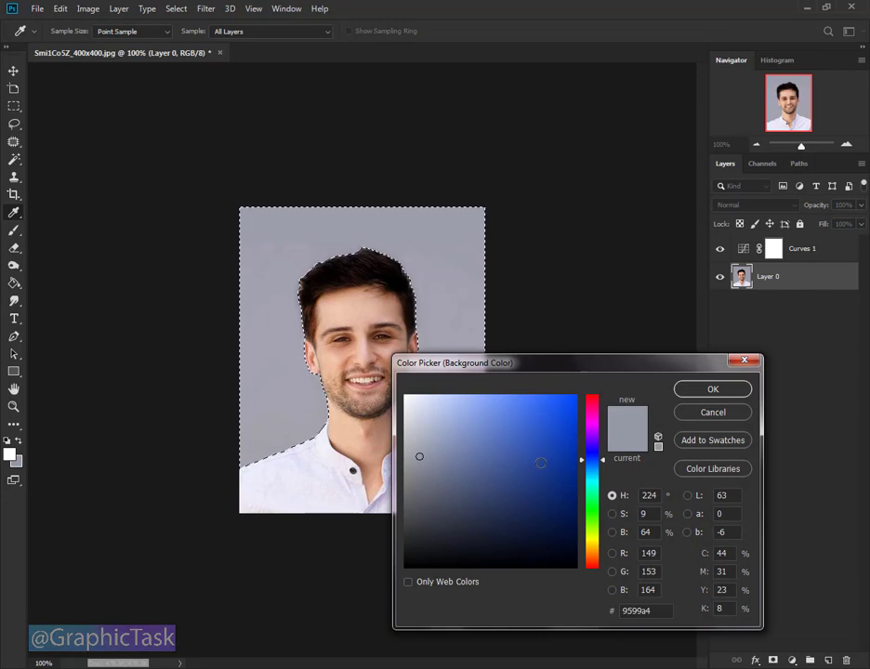
double_click(641, 610)
type("0a1ede")
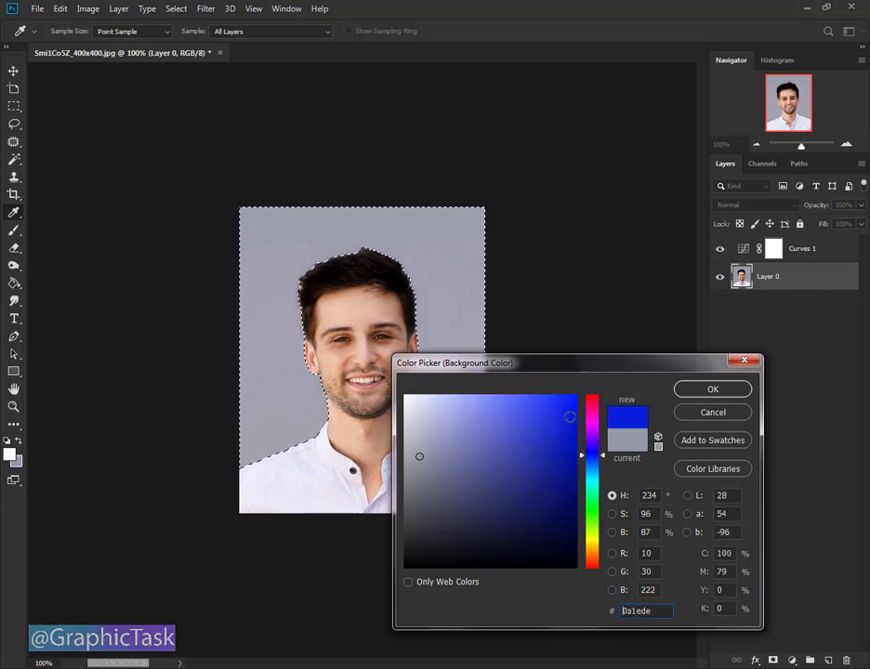
left_click(572, 419)
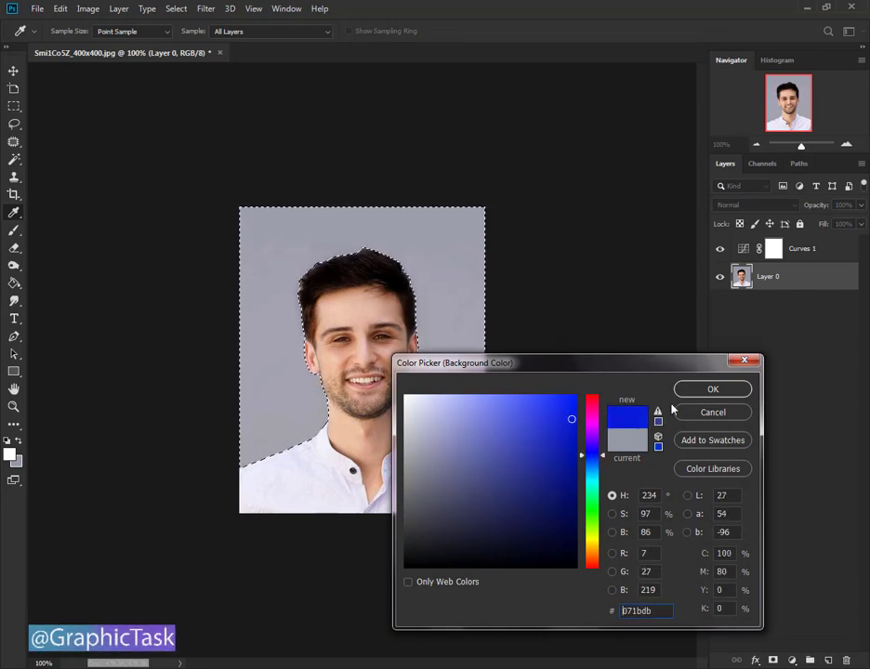
left_click(739, 389)
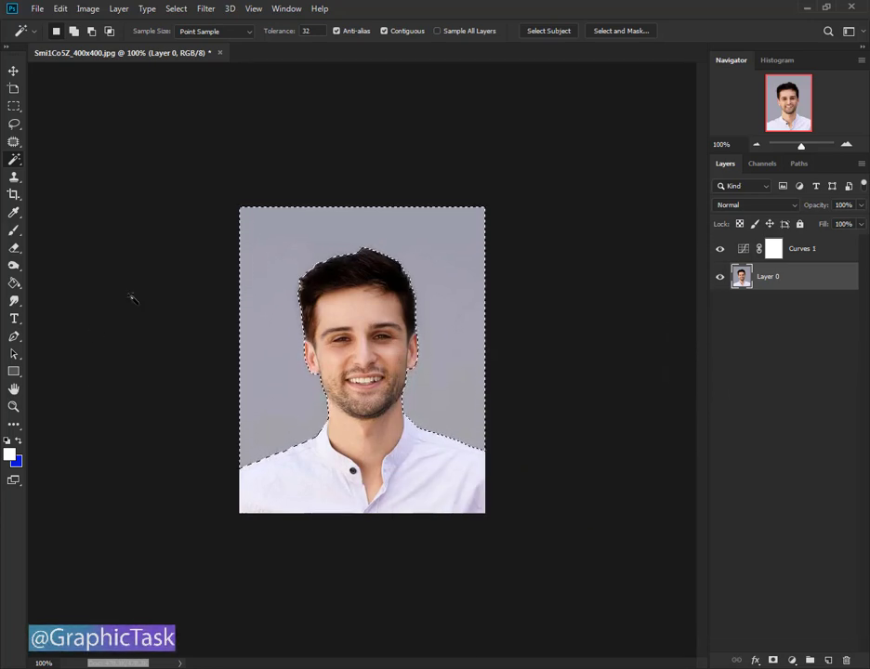
- Fill the selected backdrop with the blue and deselect
key("ctrl+BackSpace")
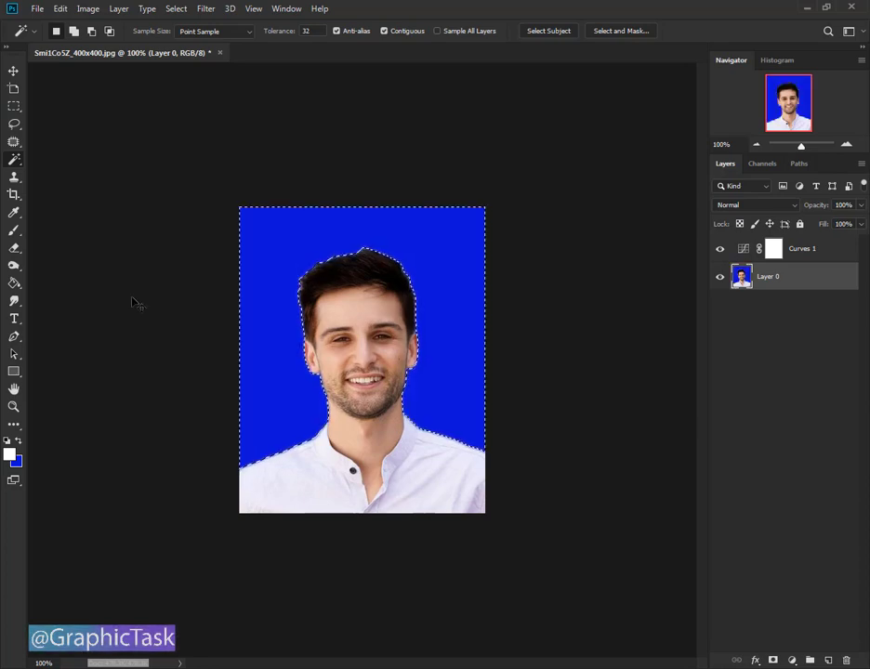
key("ctrl+d")
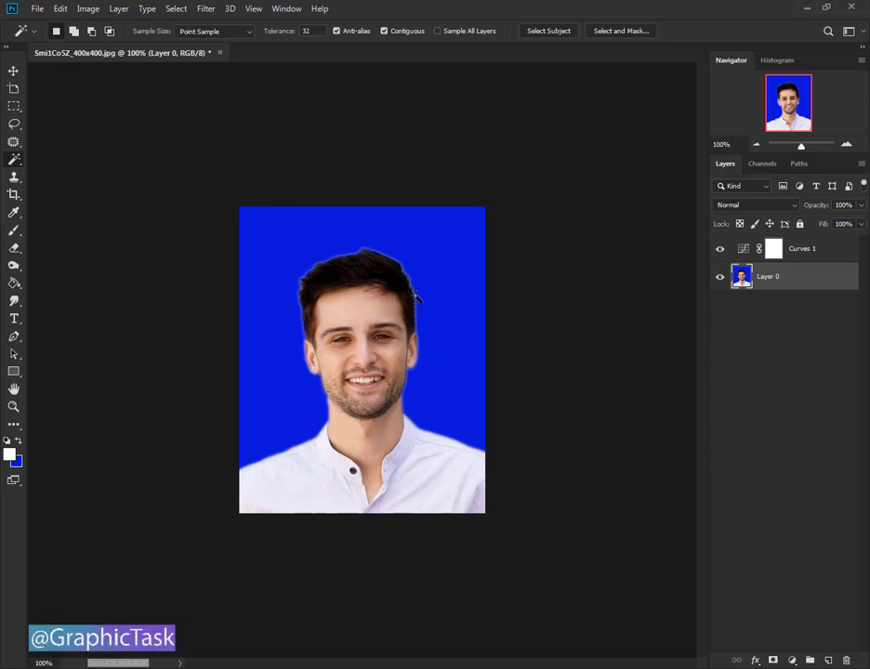
left_click(13, 71)
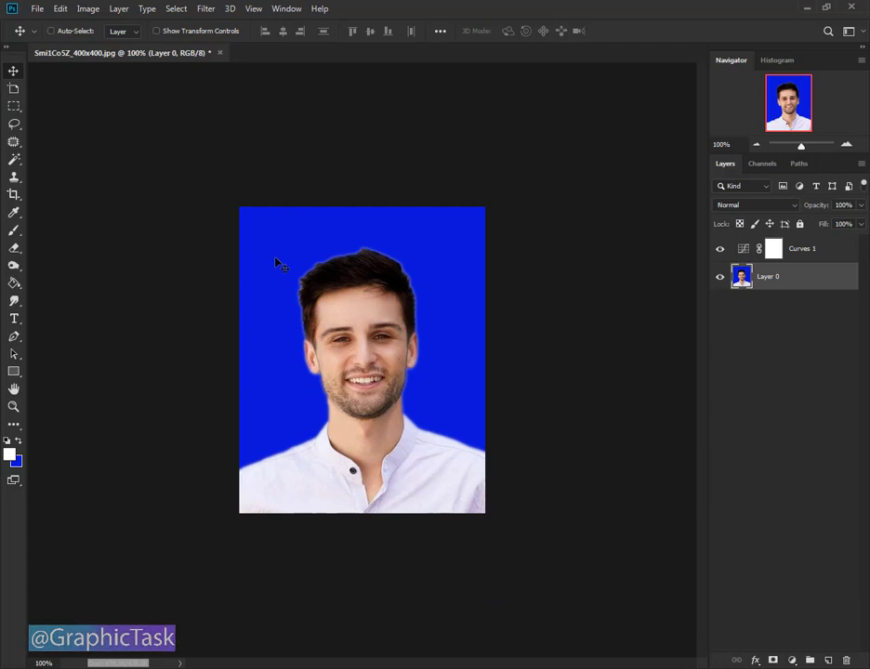
left_click(37, 10)
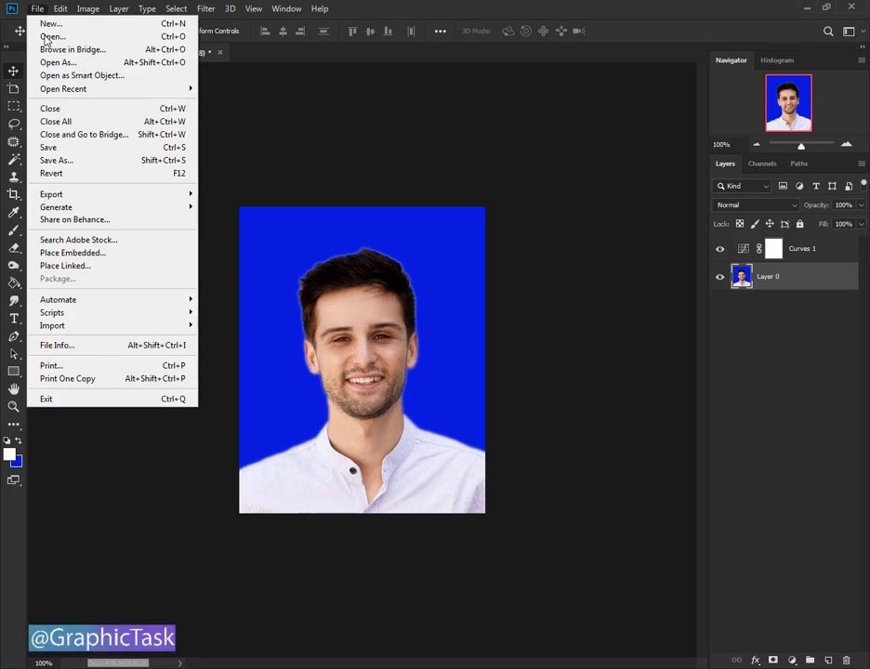
left_click(90, 167)
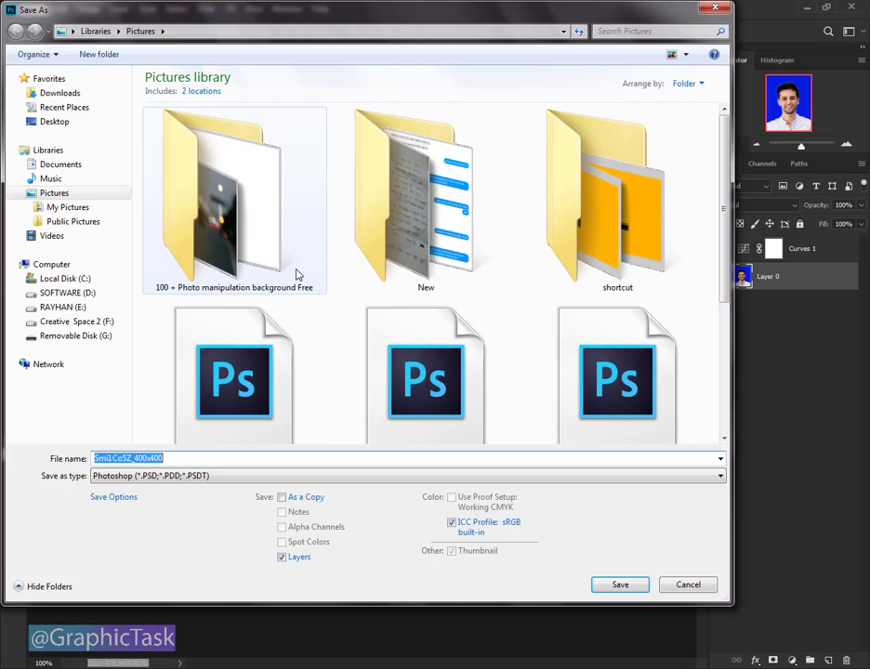
left_click(20, 193)
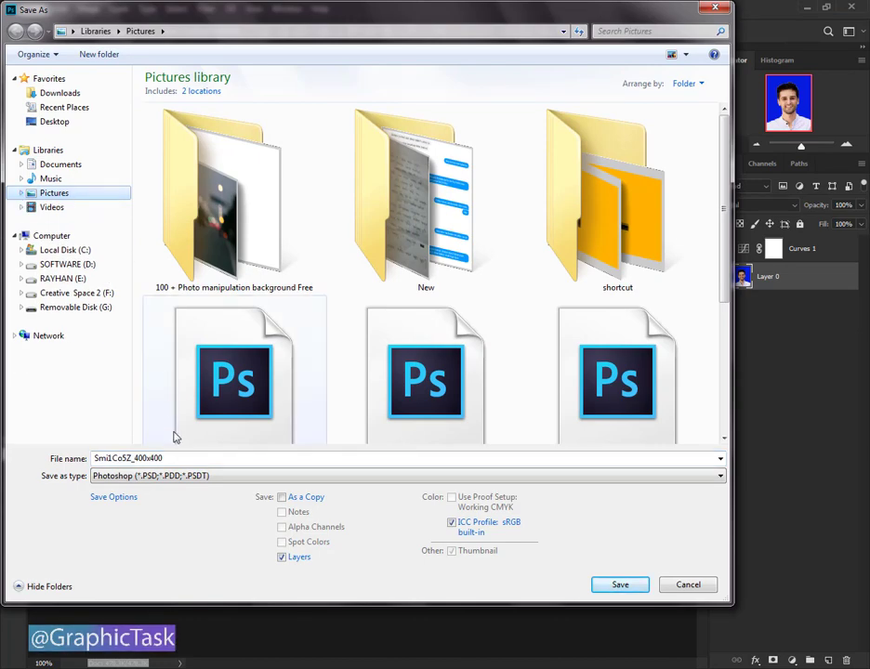
left_click(200, 484)
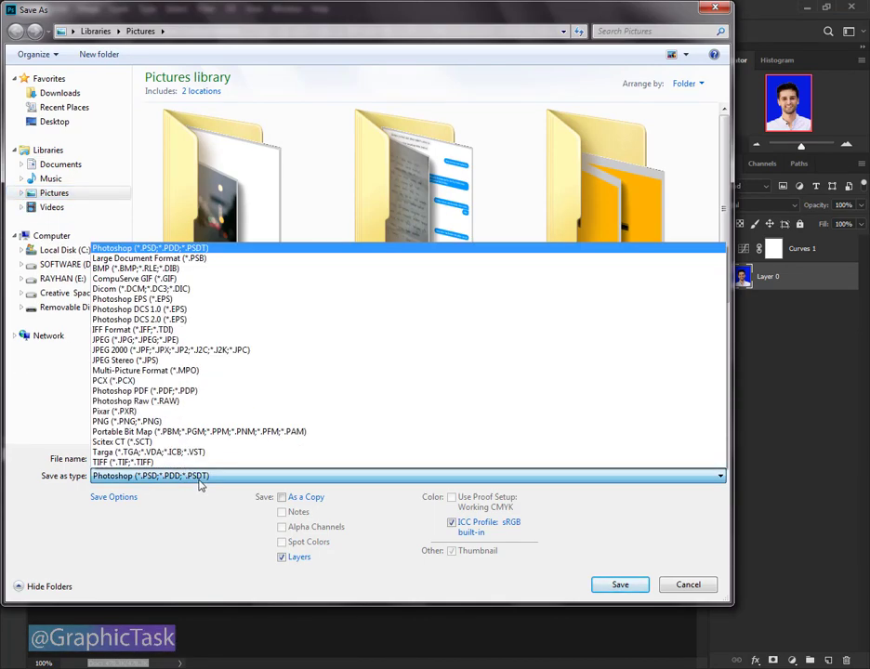
left_click(185, 341)
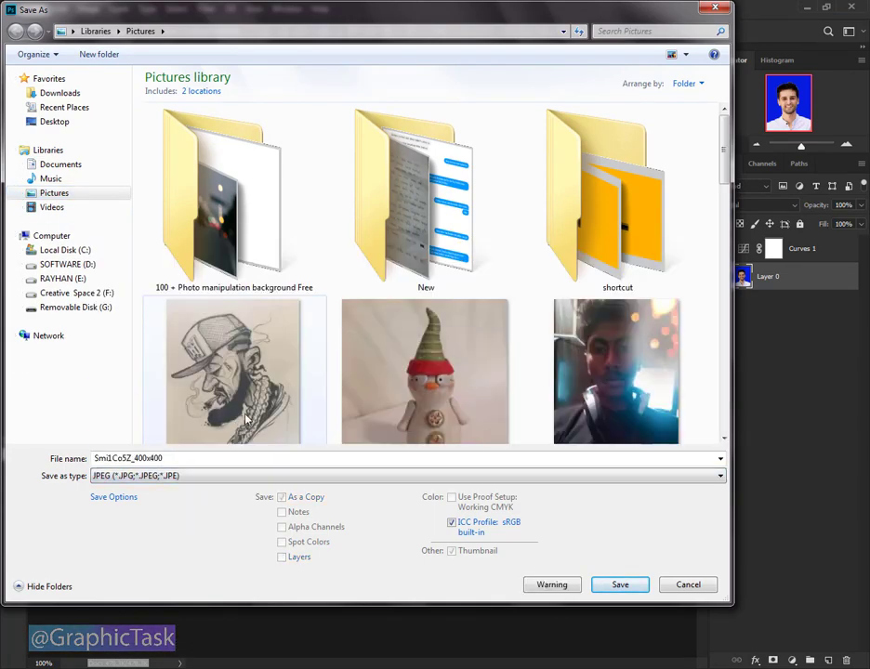
double_click(183, 457)
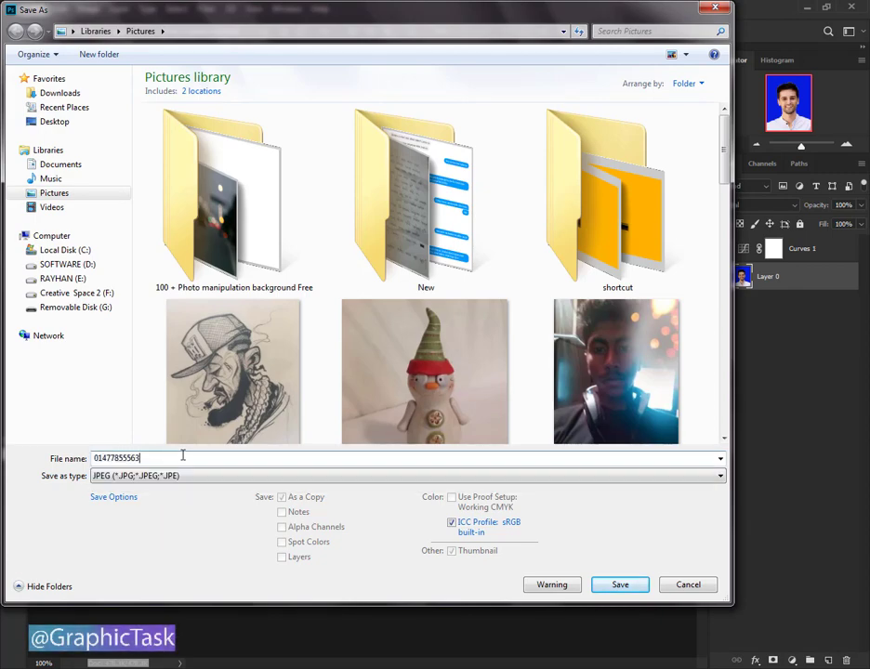
left_click(621, 588)
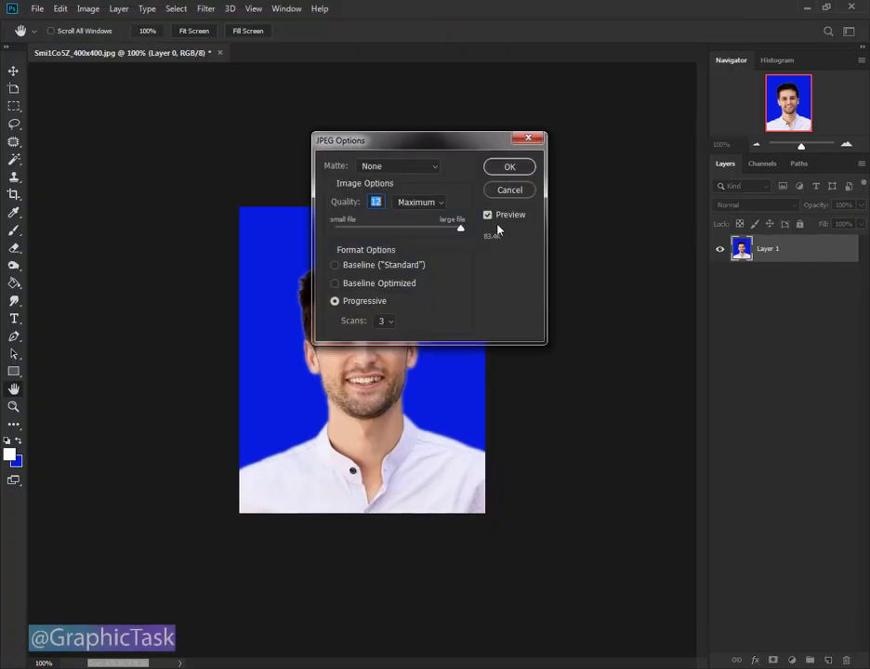
left_click(510, 166)
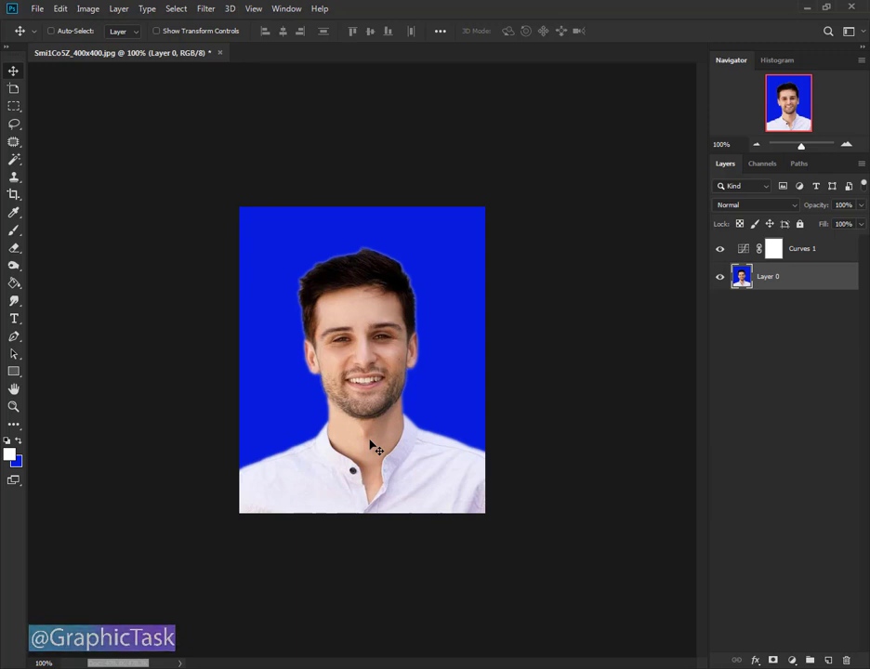
- Create a blank International Paper A4 document (210×297 mm, 300 ppi), then return to the portrait
key("ctrl")
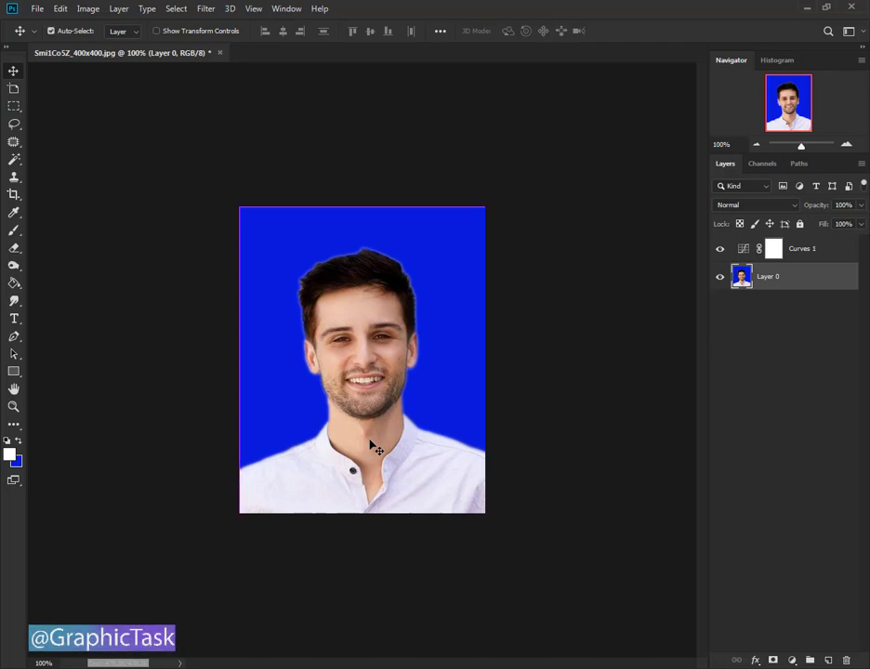
key("ctrl+n")
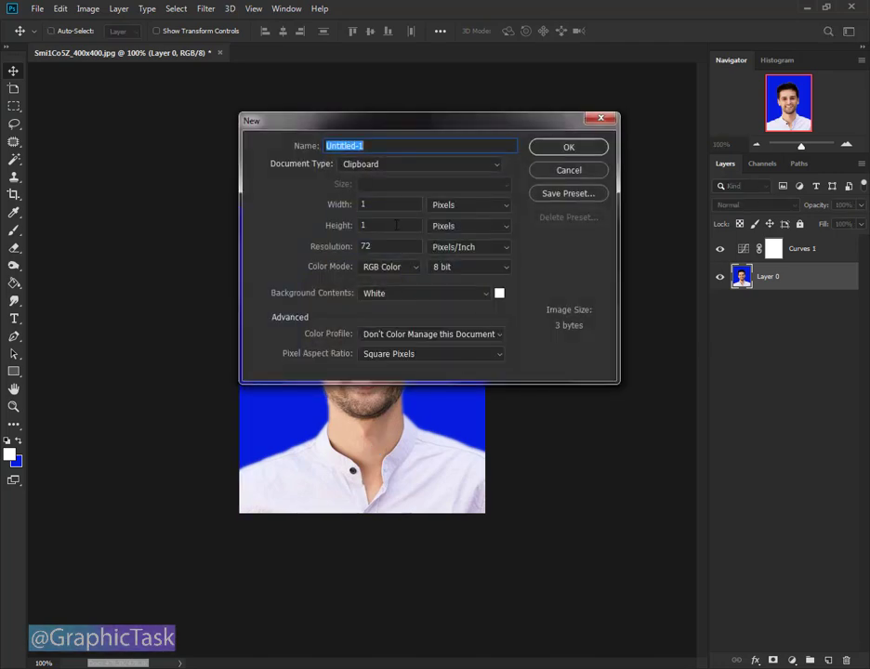
left_click(391, 165)
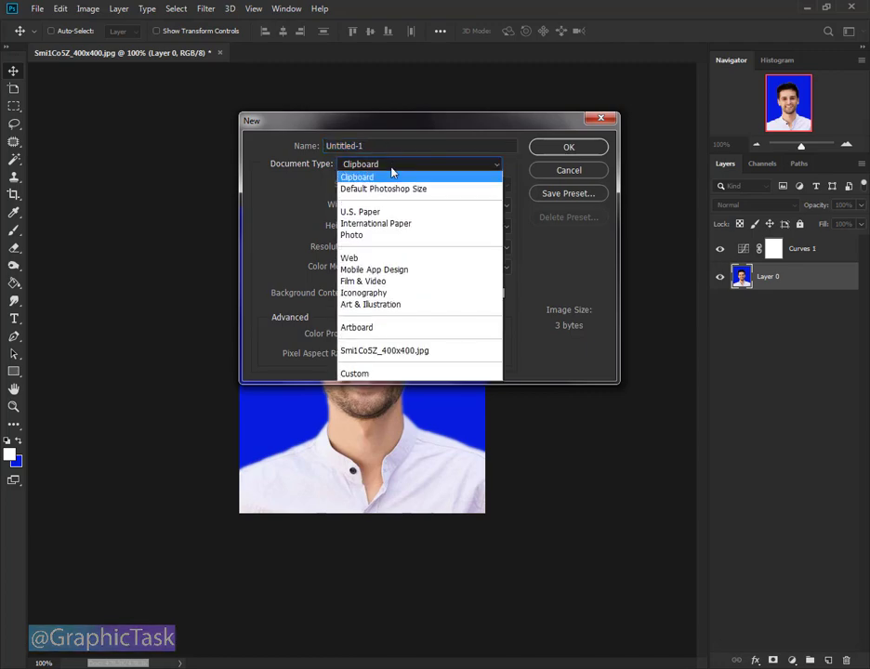
left_click(422, 227)
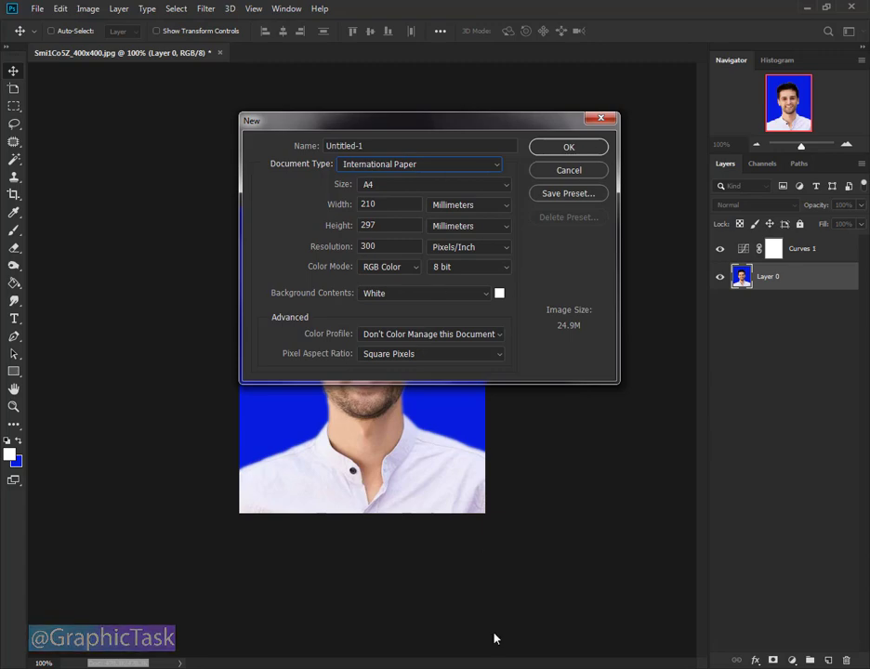
left_click(561, 149)
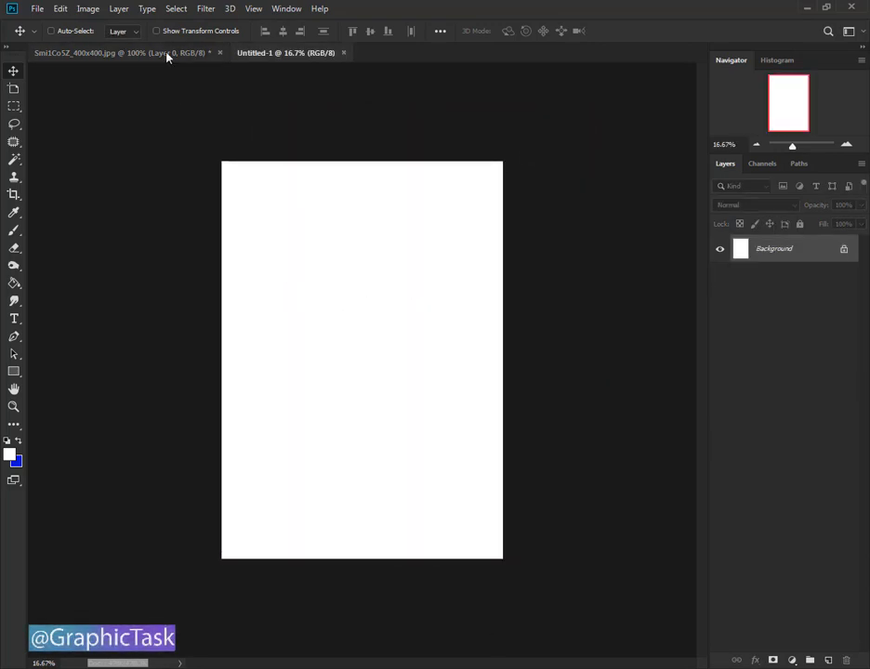
left_click(164, 53)
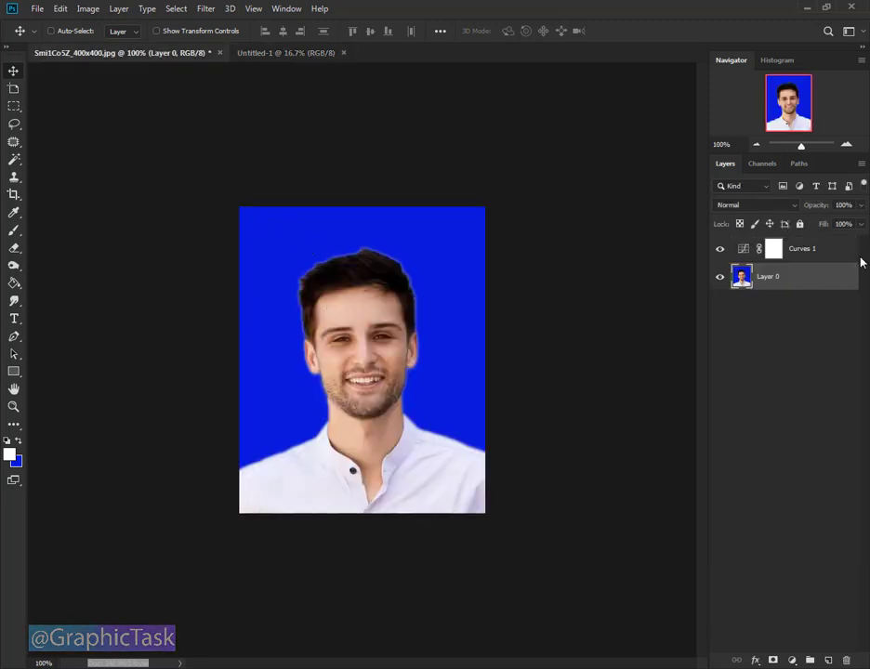
- Merge Layer 0 with Curves 1, then place photo copies in a row atop Untitled-1
left_click(819, 257, "shift")
right_click(820, 257)
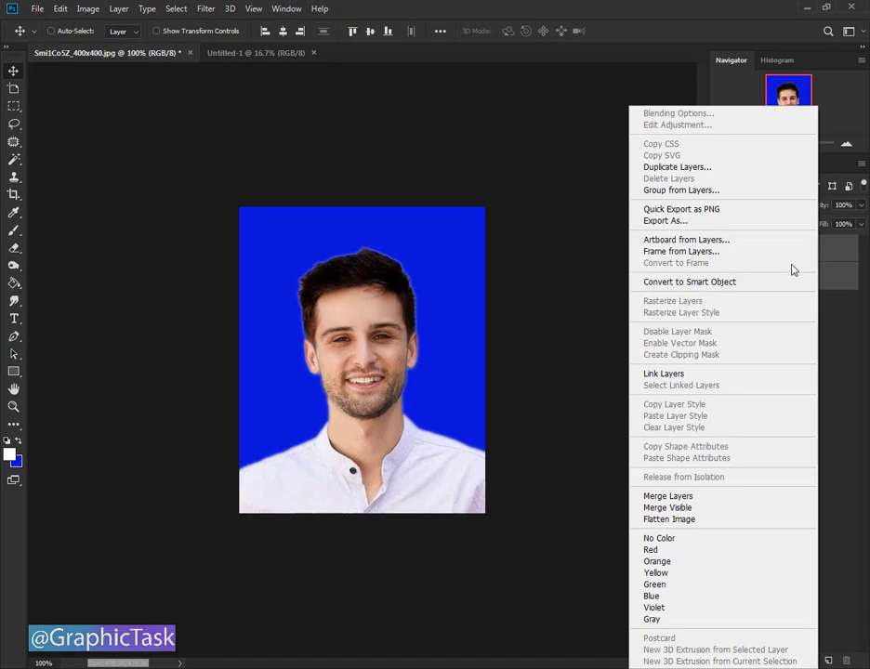
left_click(688, 498)
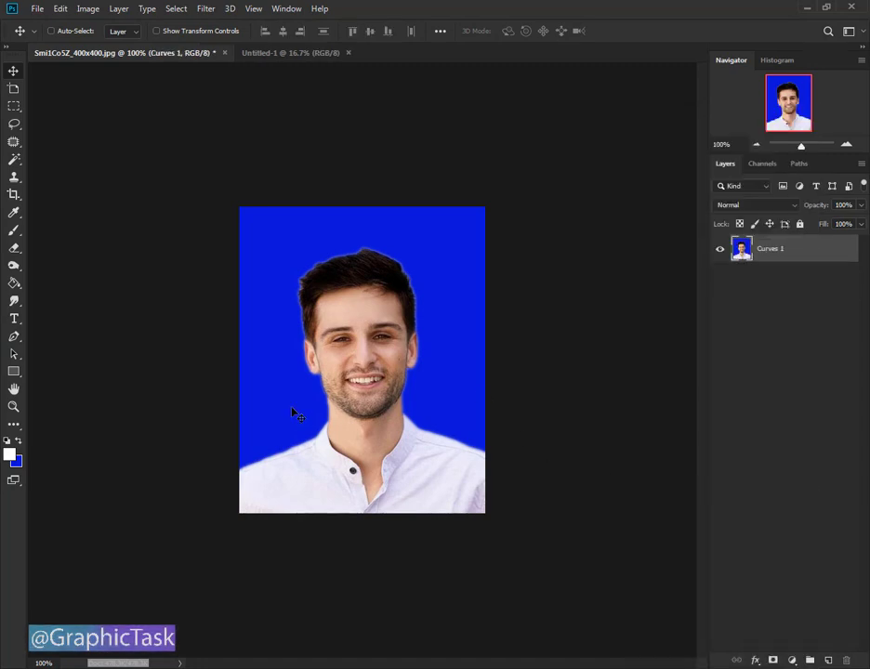
mouse_move(296, 412)
left_mouse_down()
mouse_move(288, 163)
mouse_move(305, 158)
mouse_move(324, 314)
mouse_move(264, 202)
mouse_move(258, 207)
mouse_move(365, 202)
left_mouse_up()
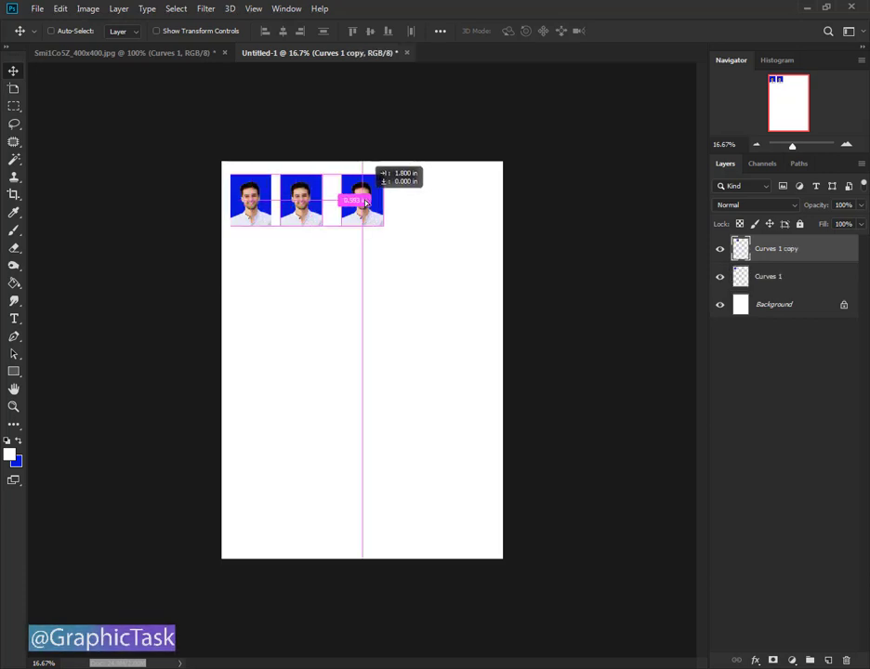
left_click_drag(366, 202, 453, 202)
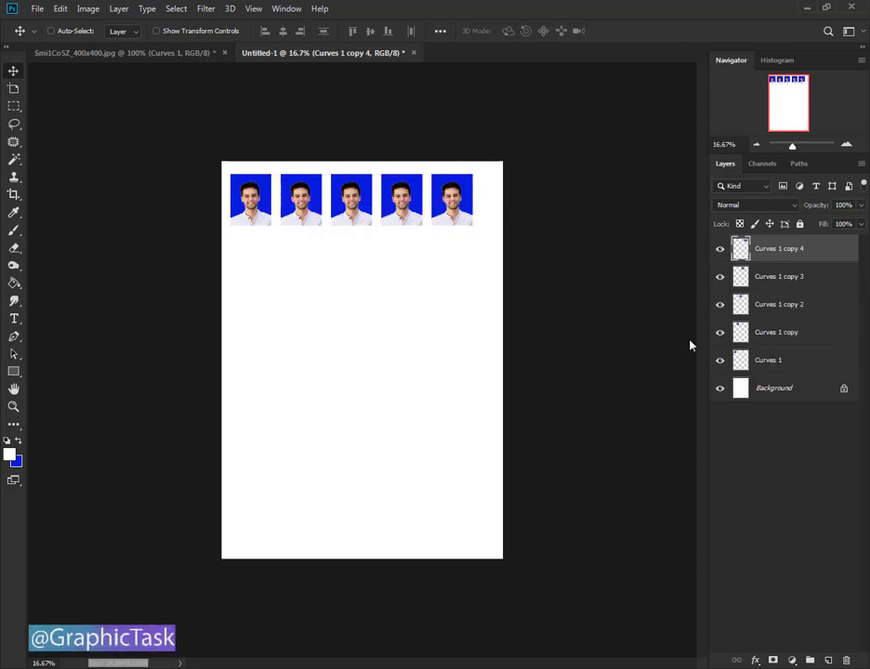
- Duplicate the five-photo row into six rows and shift the grid toward the page centre
left_click(779, 365, "shift")
left_click_drag(461, 216, 465, 509)
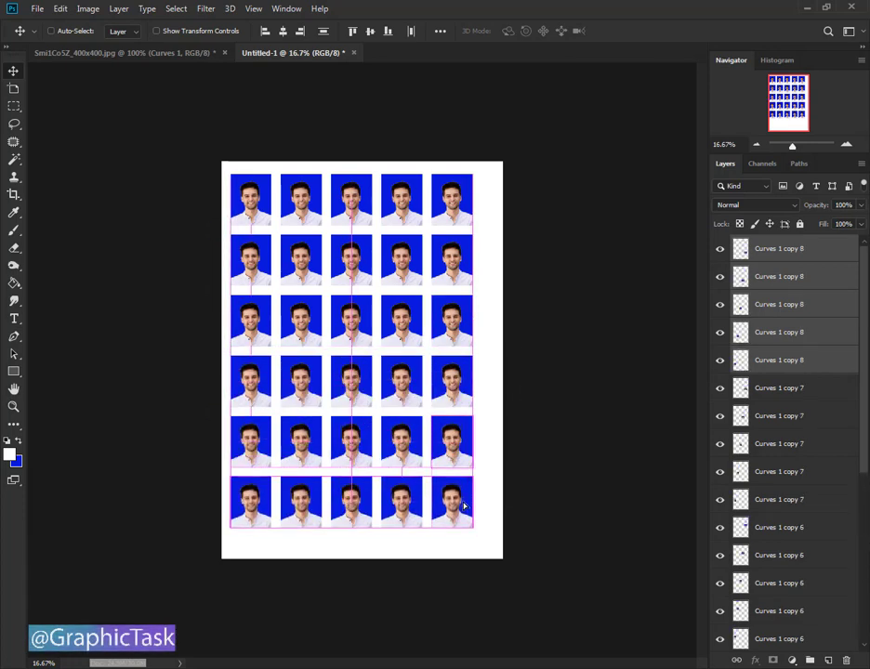
scroll(801, 502, "down", 5)
scroll(801, 512, "down", 5)
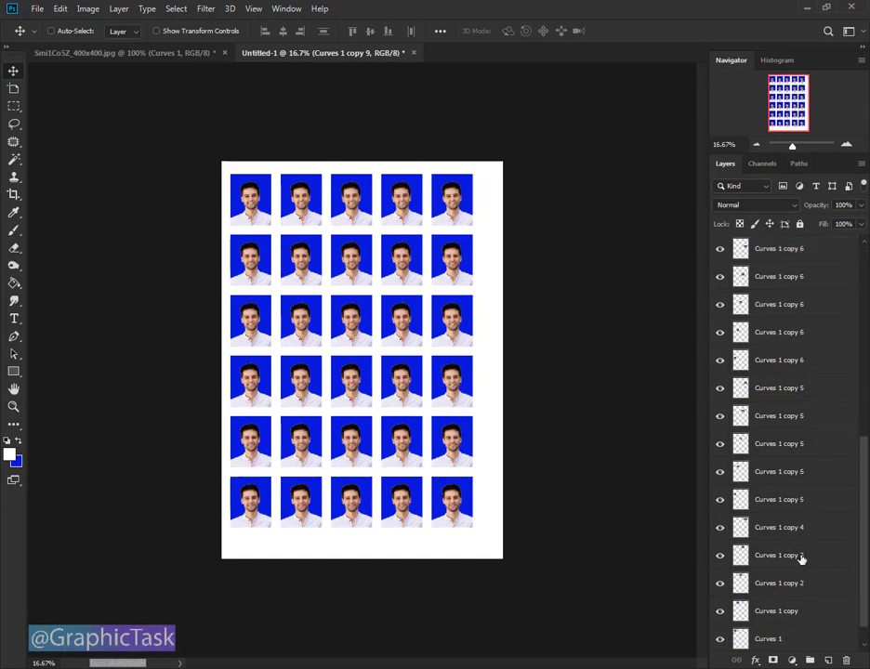
scroll(804, 619, "down", 2)
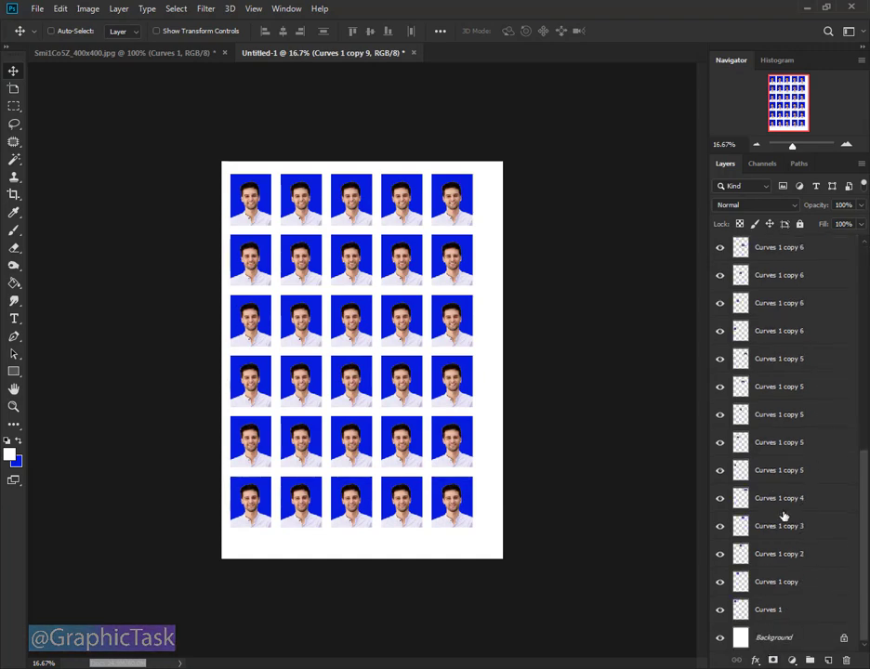
left_click(795, 611, "shift")
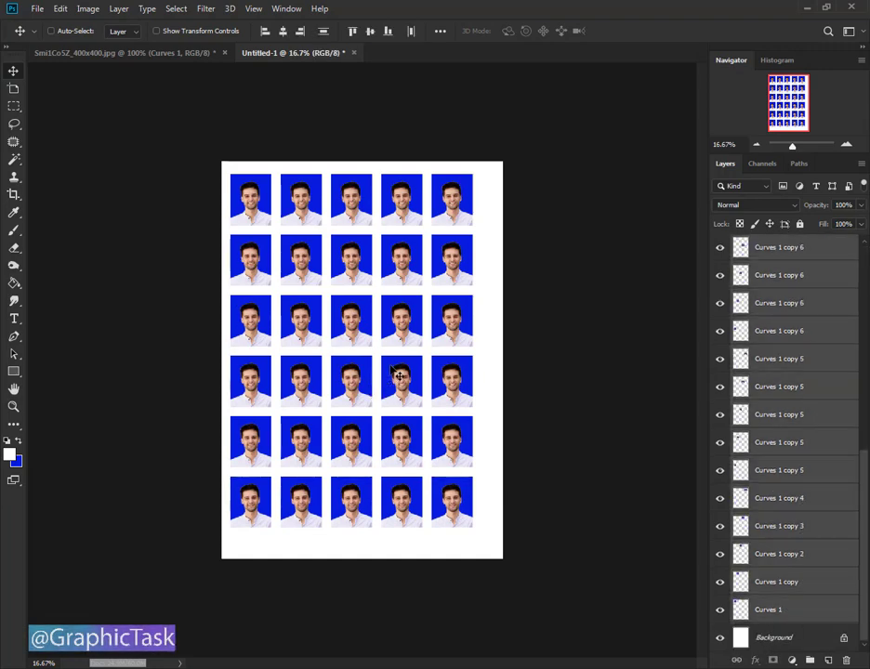
left_click_drag(395, 366, 402, 374)
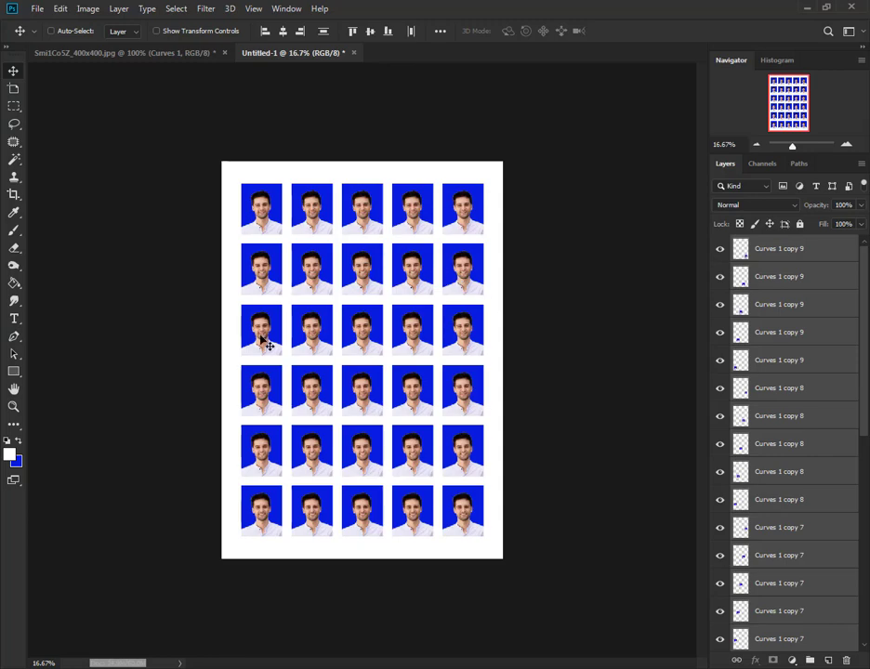